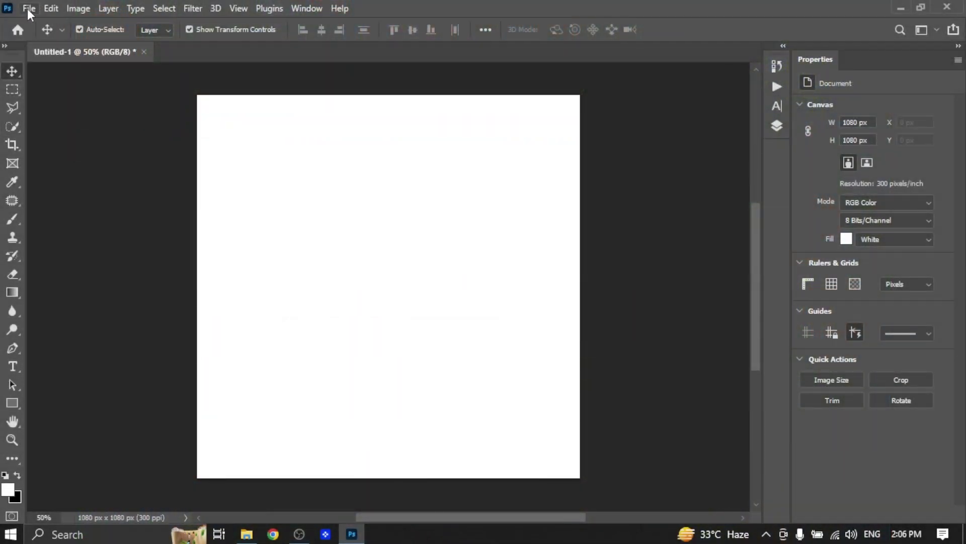
- Open the lemon-tree JPG from New folder (2) as its own document
click(30, 12)
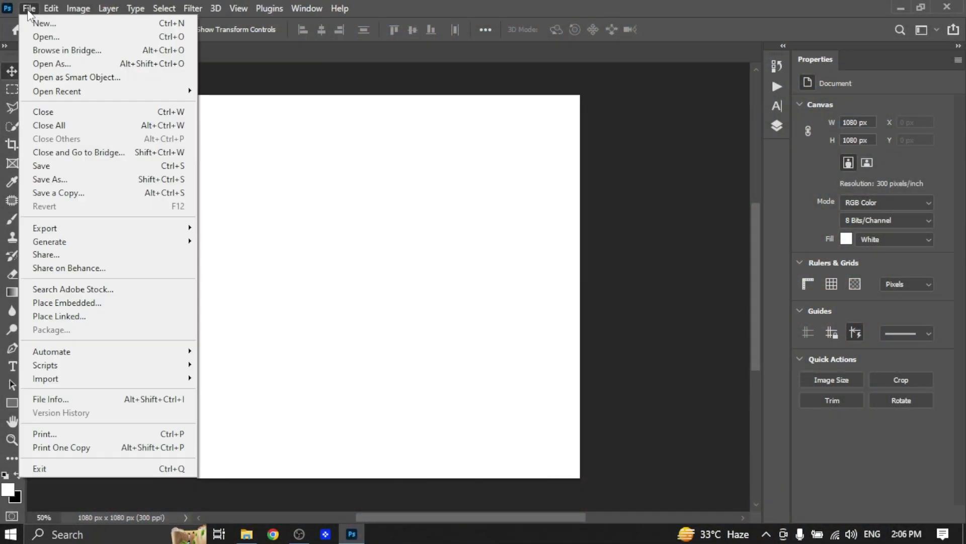
click(55, 37)
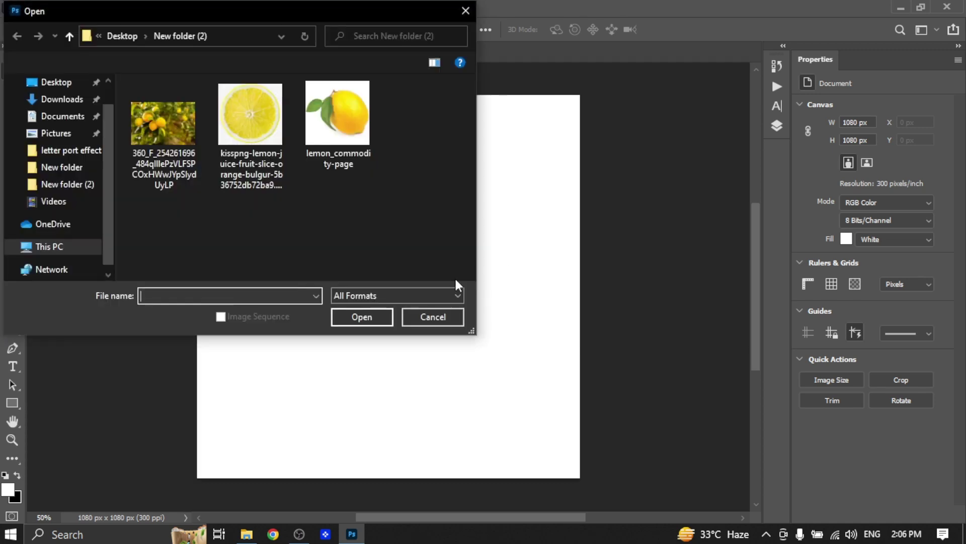
click(163, 125)
click(379, 318)
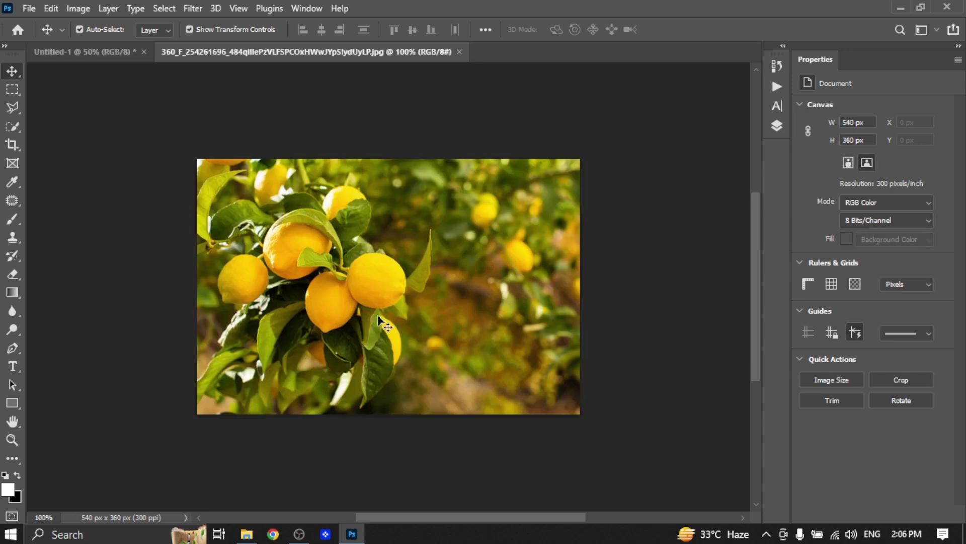
scroll(380, 316, up, 1)
scroll(378, 315, up, 1)
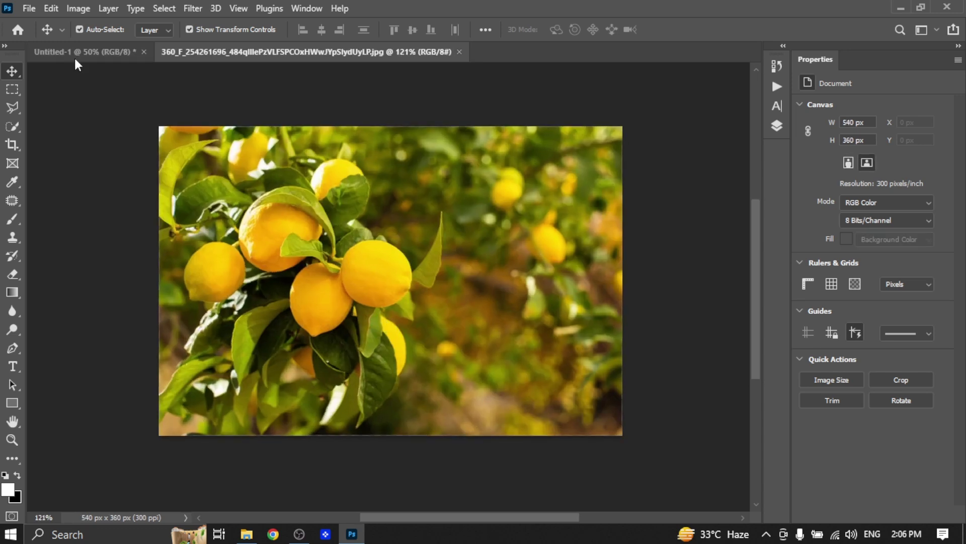
- Blur the lemon-tree photo with a 3.6-pixel Gaussian Blur
click(194, 8)
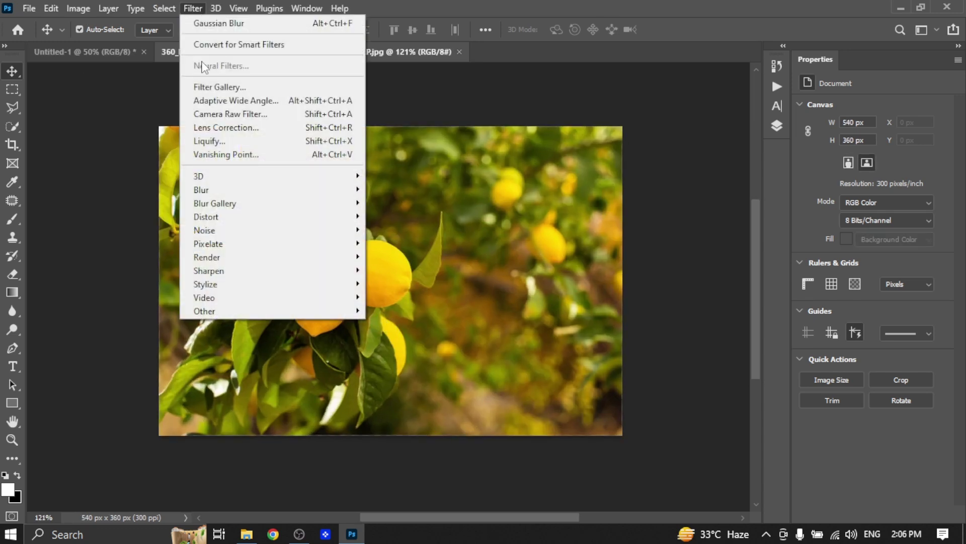
mouse_move(201, 189)
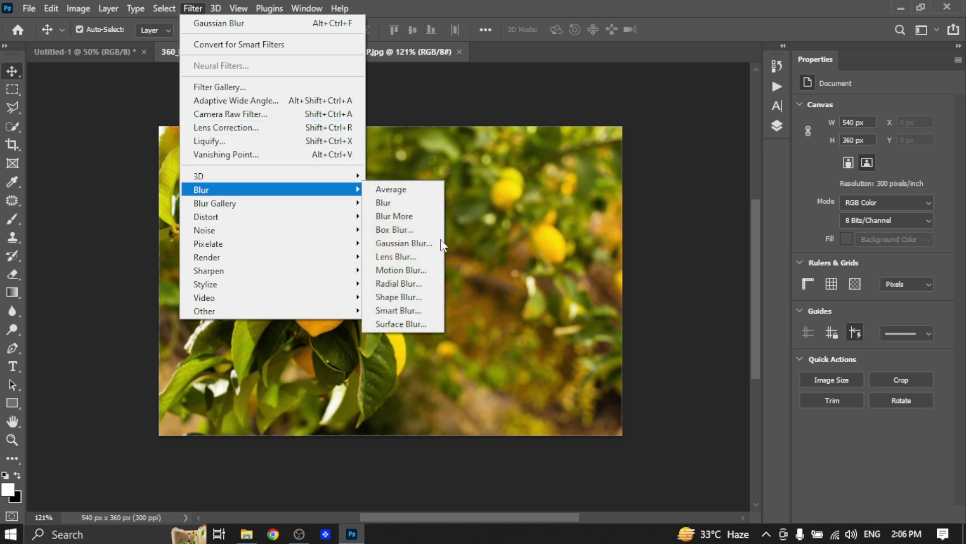
click(415, 243)
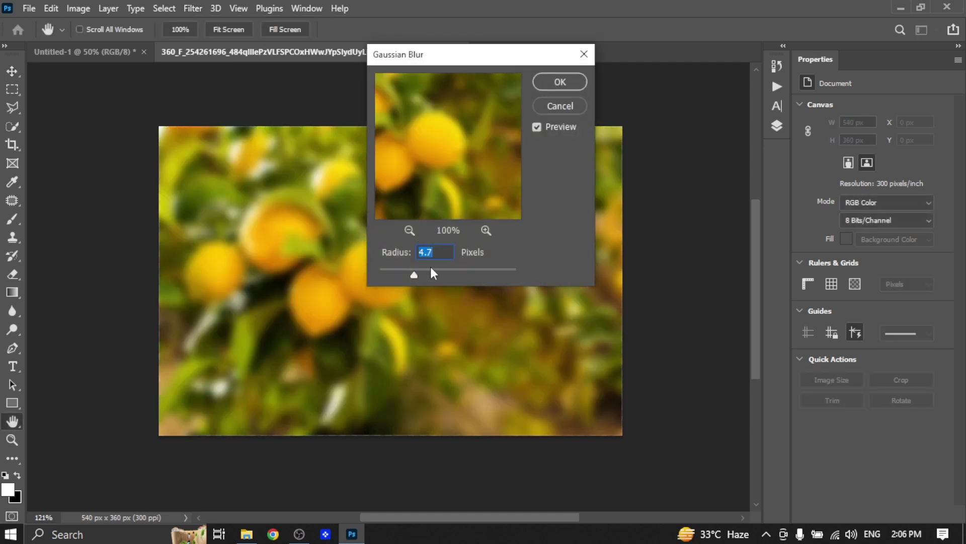
click(405, 275)
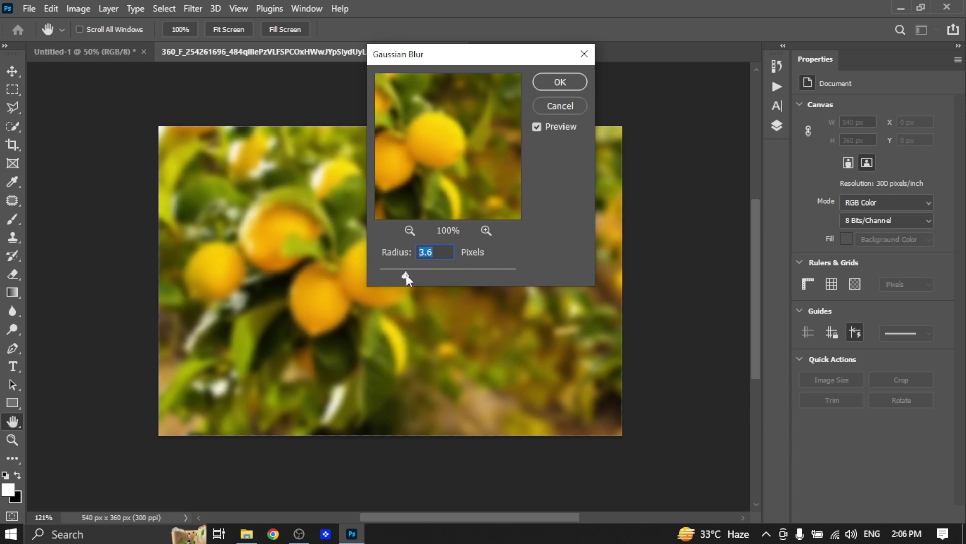
click(560, 82)
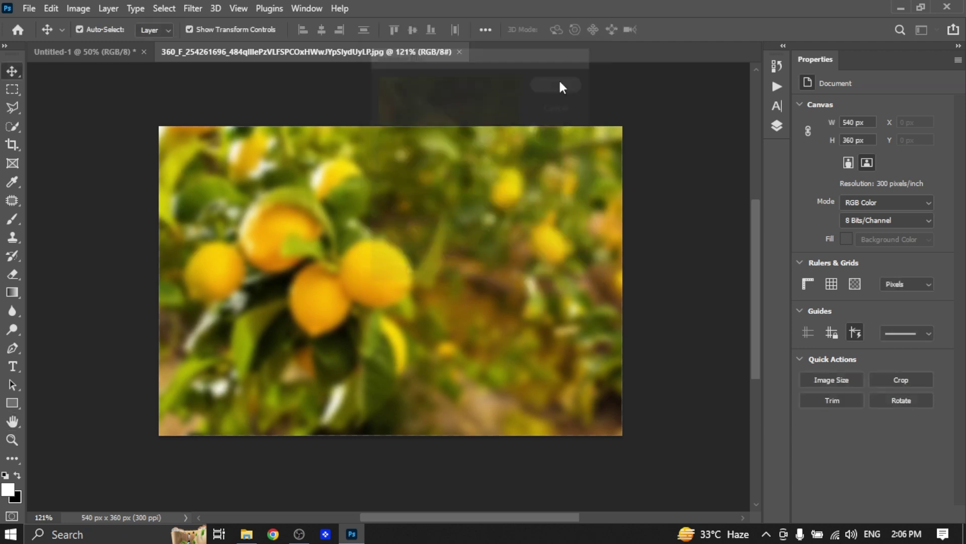
- Place the lemon_commodity-page image embedded over the blurred trees and commit it
click(27, 9)
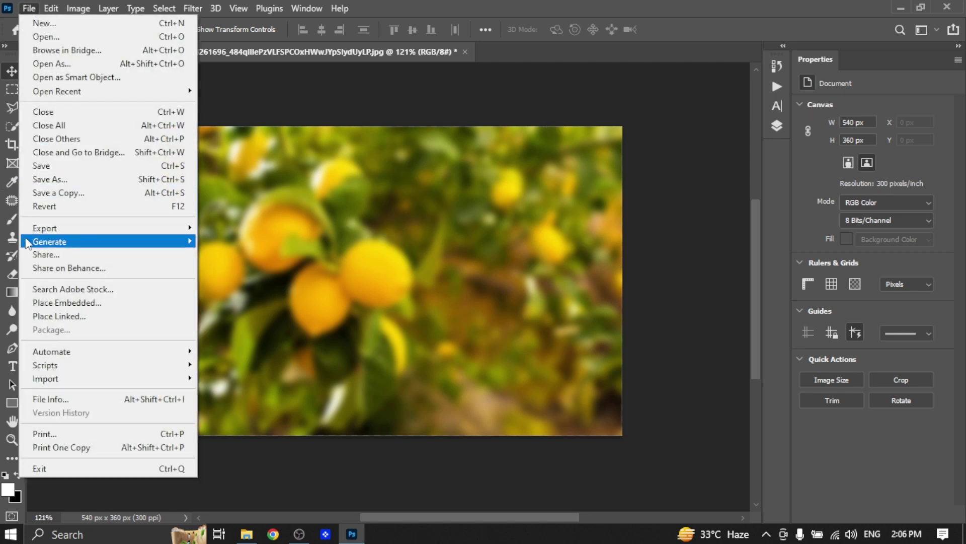
click(60, 303)
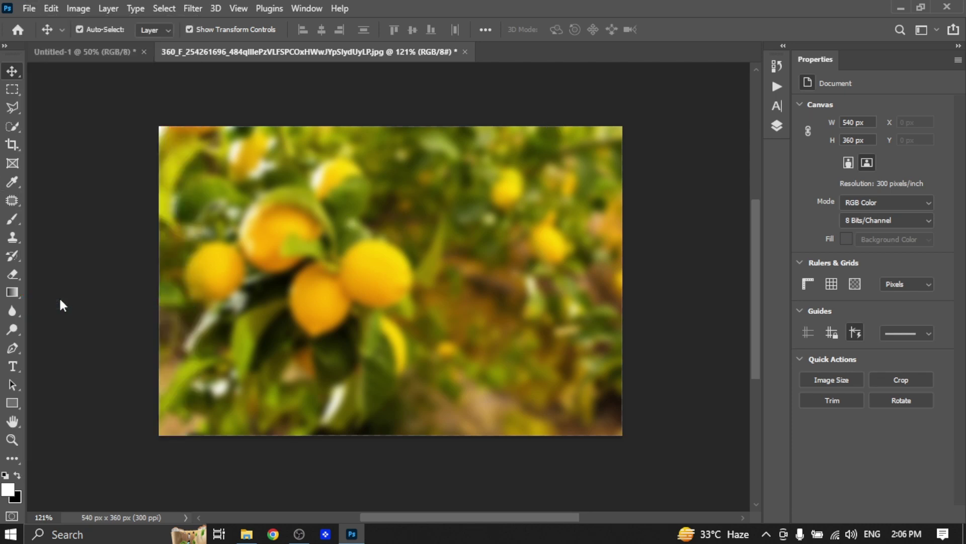
click(341, 125)
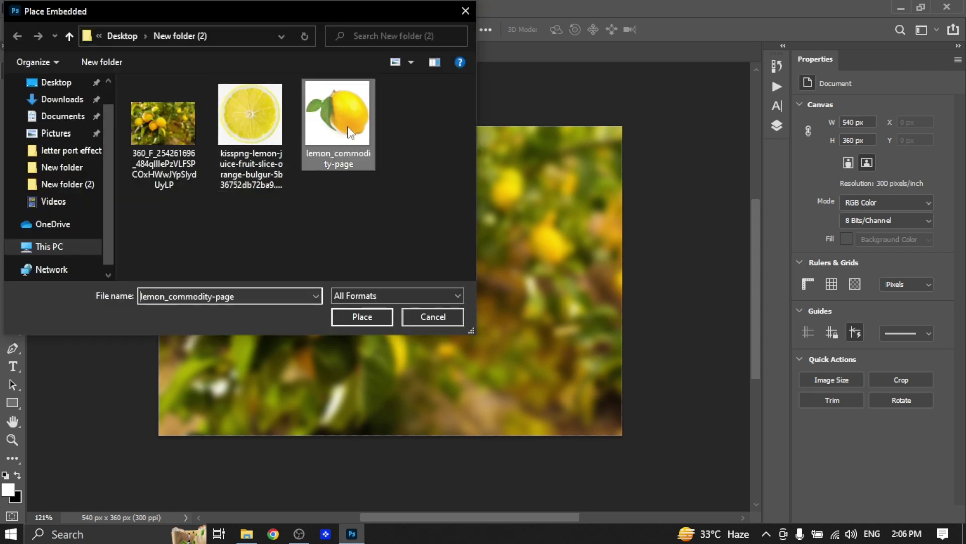
click(359, 314)
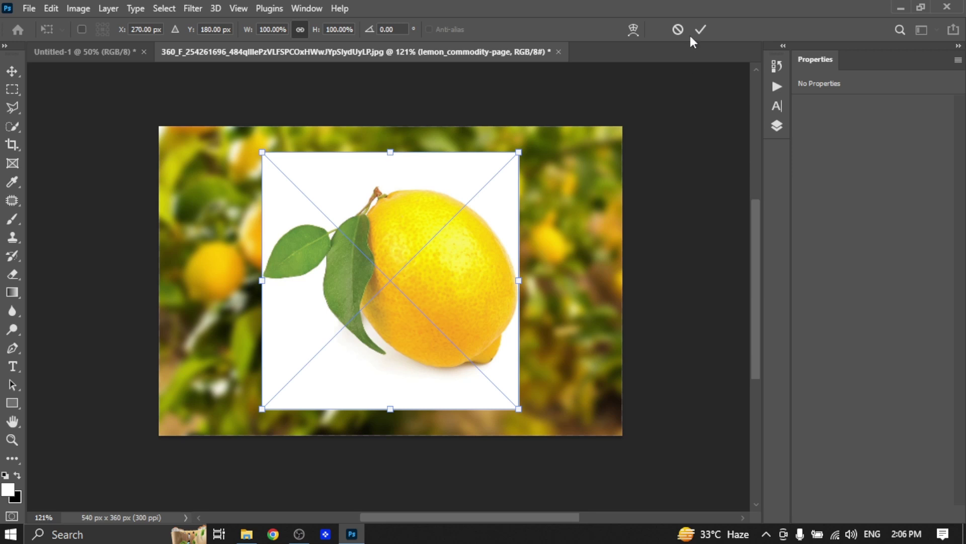
click(693, 30)
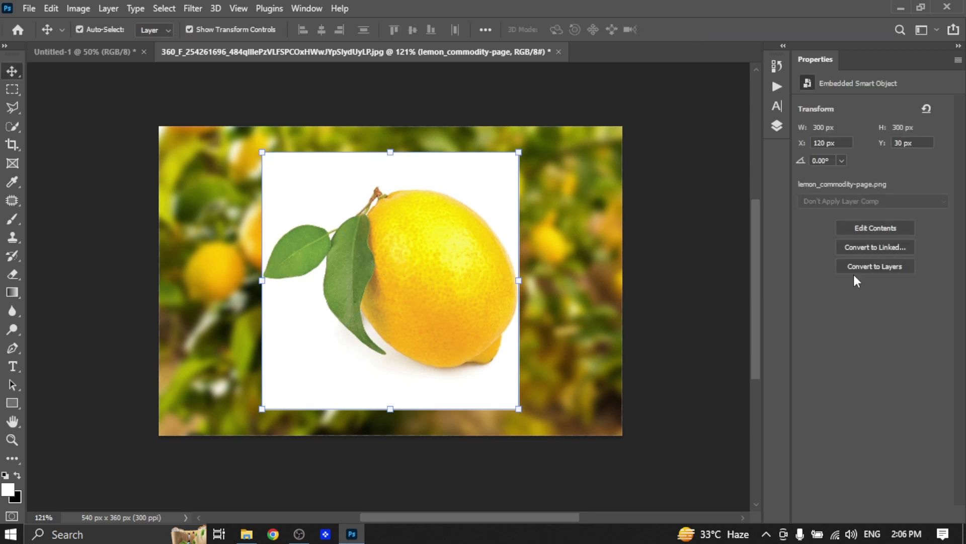
- Convert the placed lemon to an ordinary pixel layer, retaining its transforms
click(869, 266)
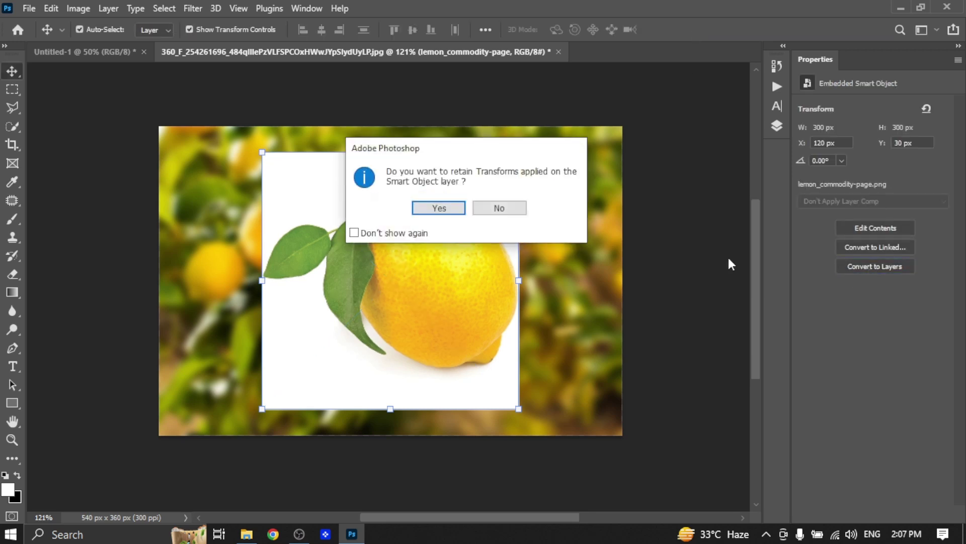
click(438, 209)
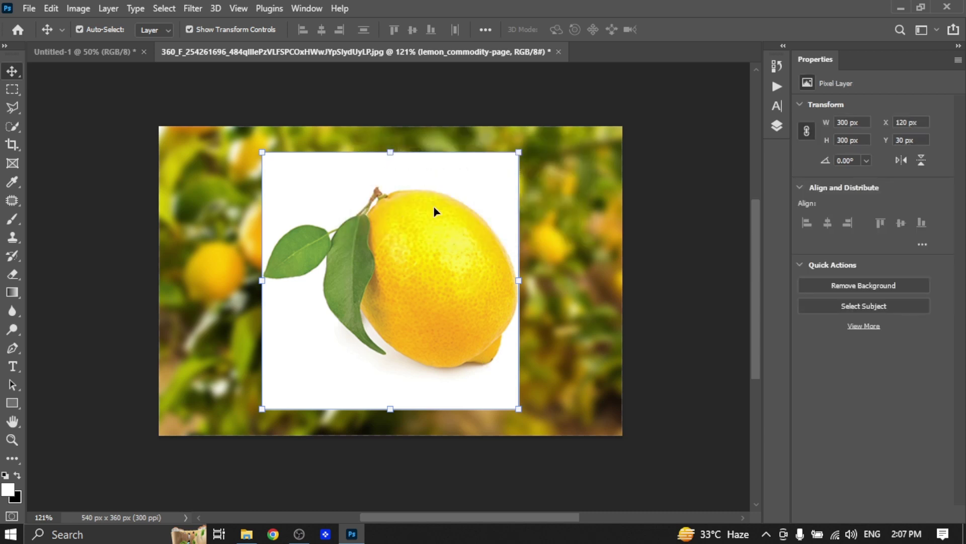
click(886, 284)
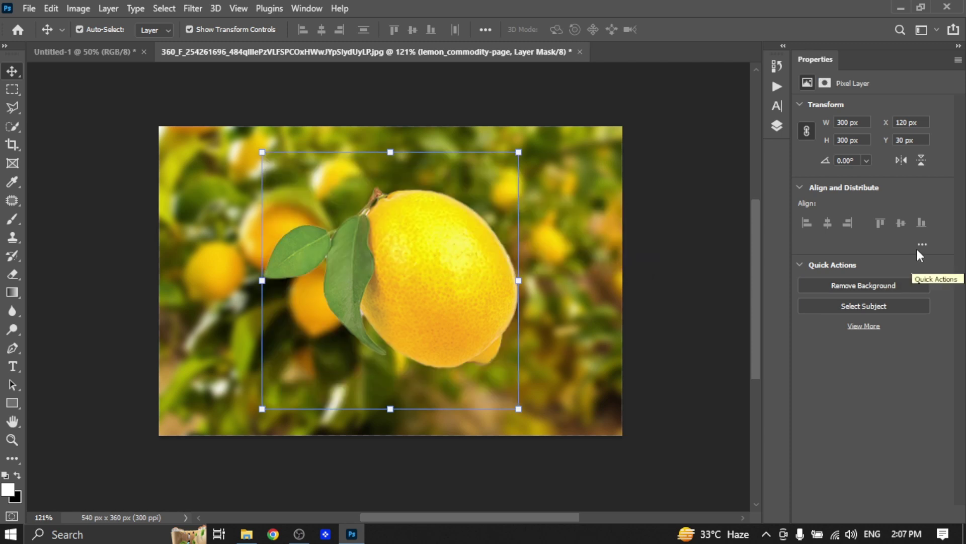
- Remove the lemon layer's mask, keeping the transparent cutout
click(770, 130)
right_click(664, 146)
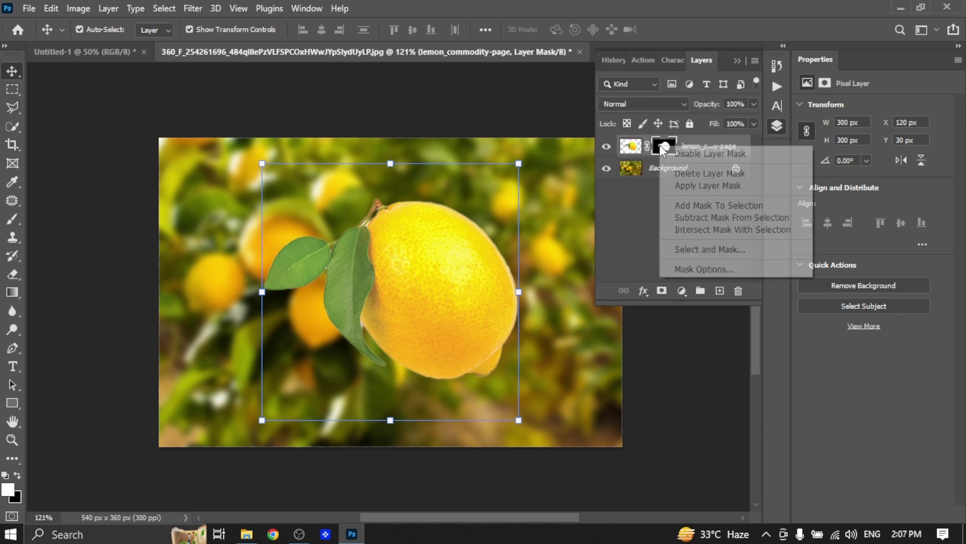
click(677, 176)
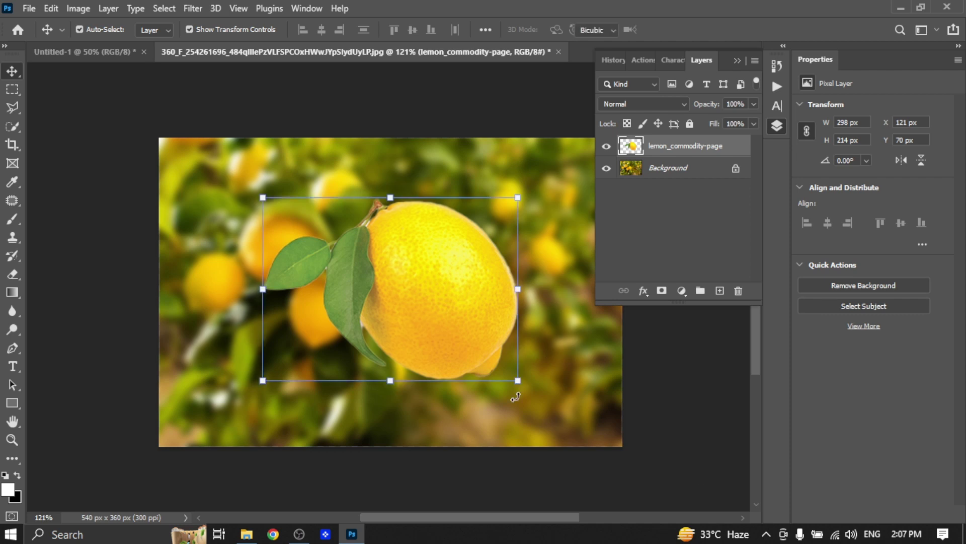
- Rotate the lemon cutout about 36° upright, shift it up-left, and duplicate the layer
drag(515, 397, 432, 432)
drag(426, 365, 410, 350)
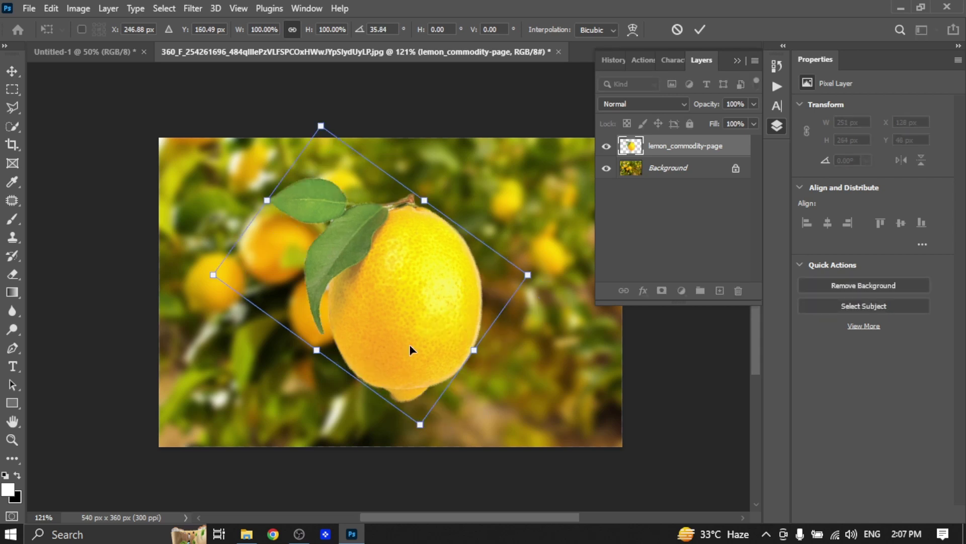
key(Escape)
key(ctrl+j)
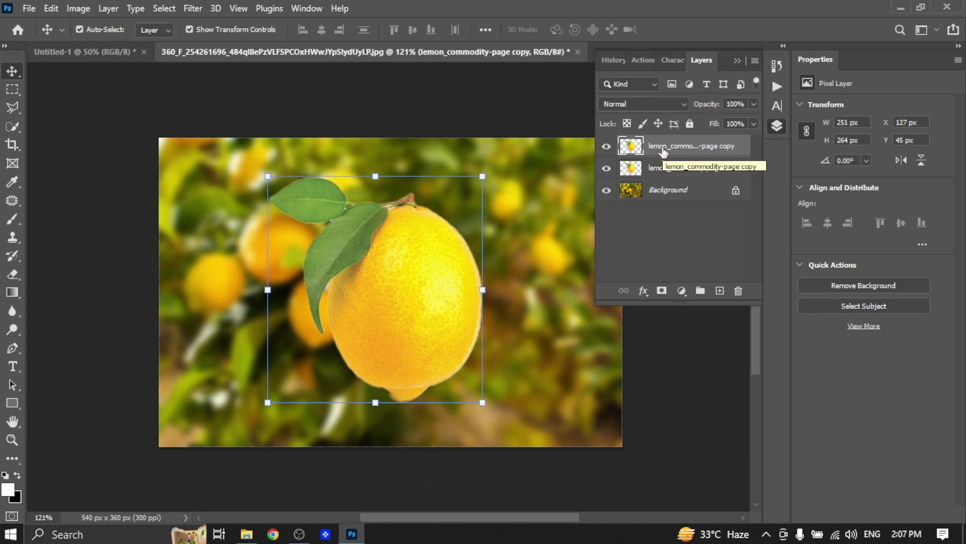
- Desaturate the lemon copy, set it to Screen blend mode, and hide the original lemon
click(72, 9)
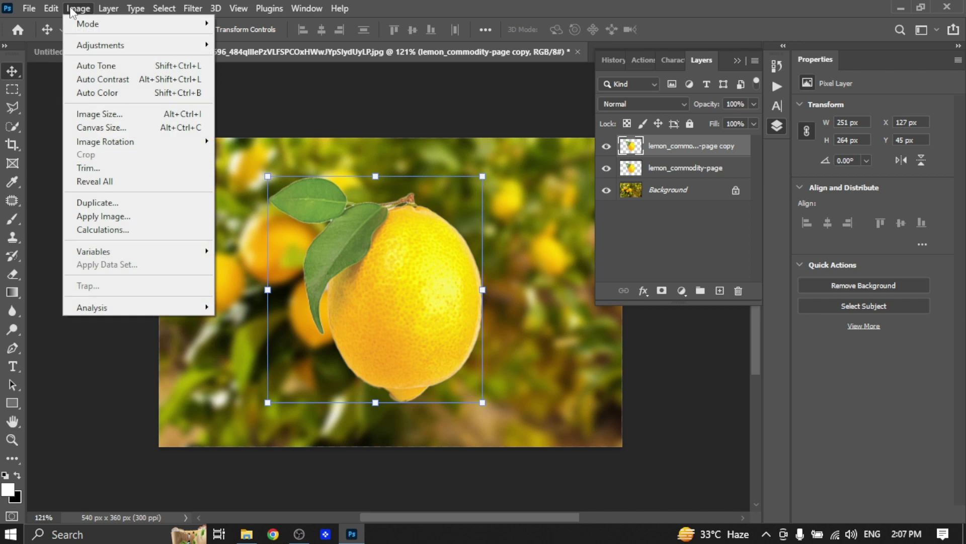
mouse_move(101, 45)
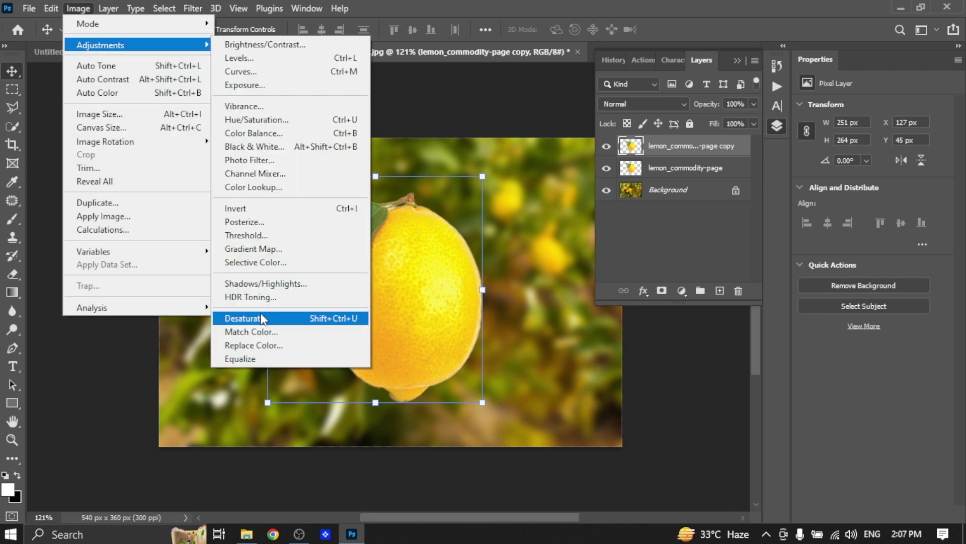
click(261, 318)
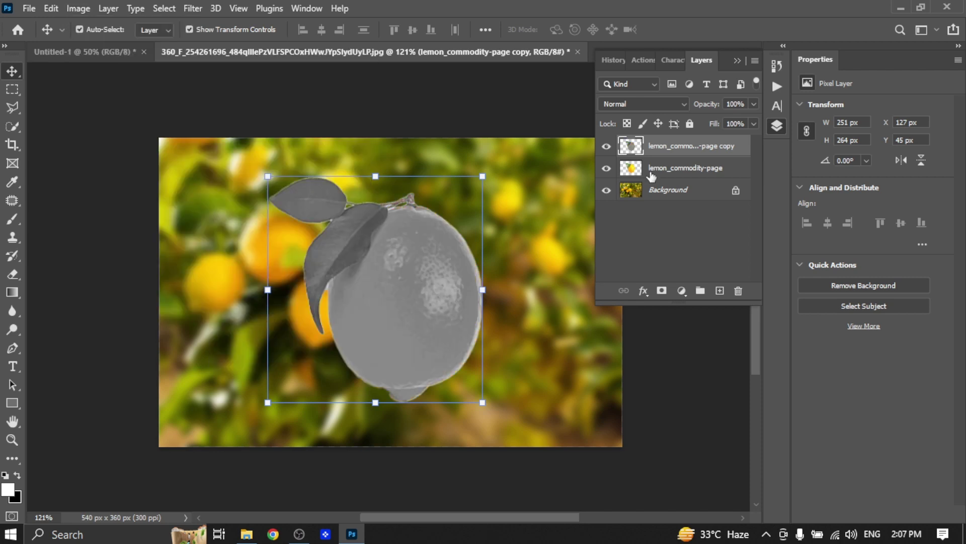
click(644, 104)
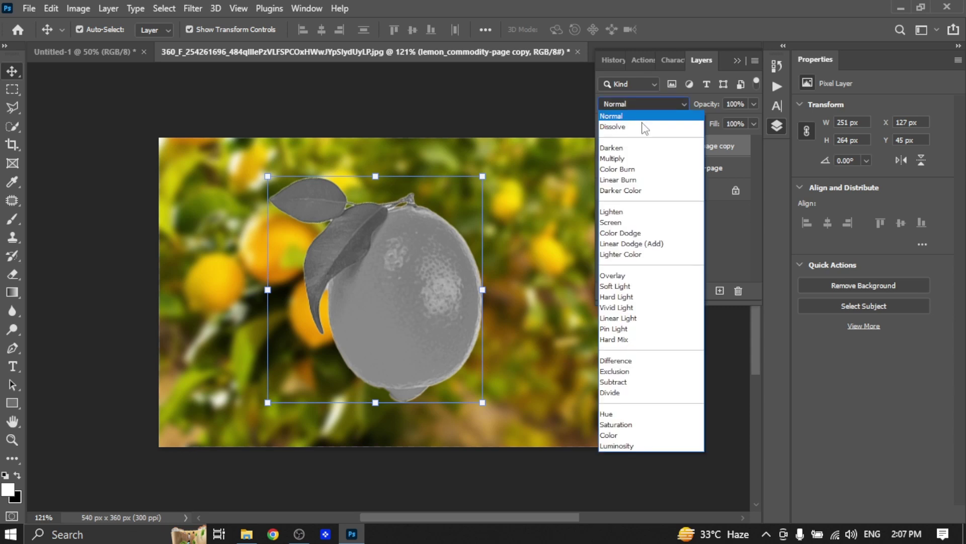
click(633, 222)
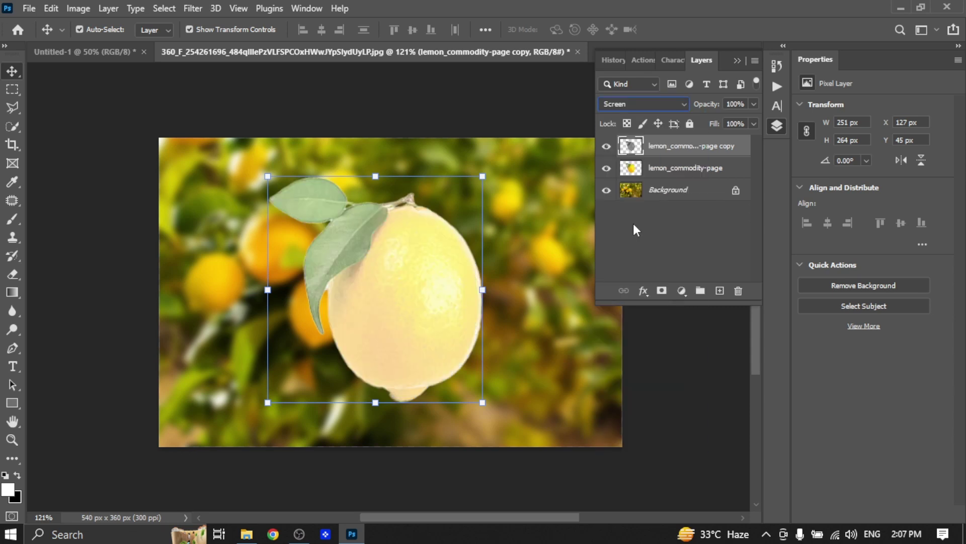
click(607, 168)
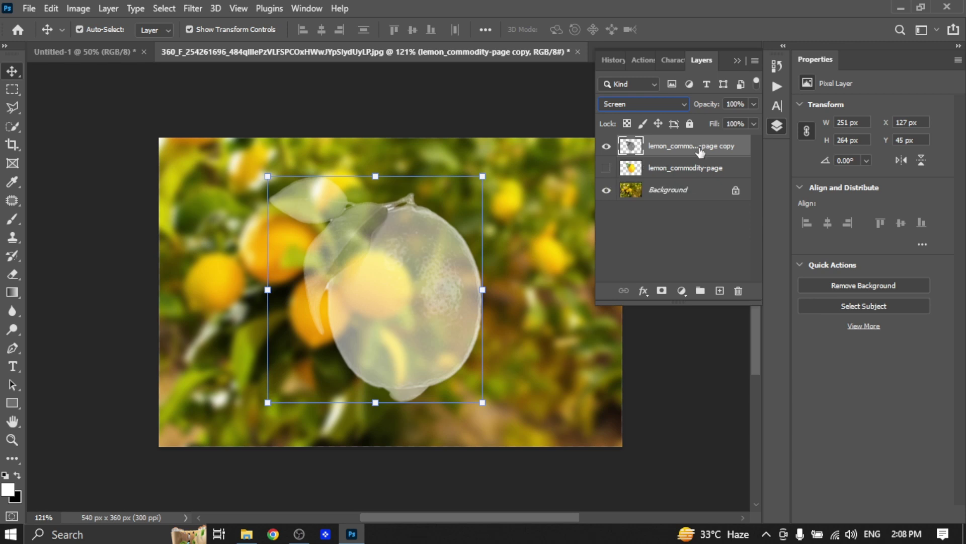
key(ctrl)
key(ctrl+l)
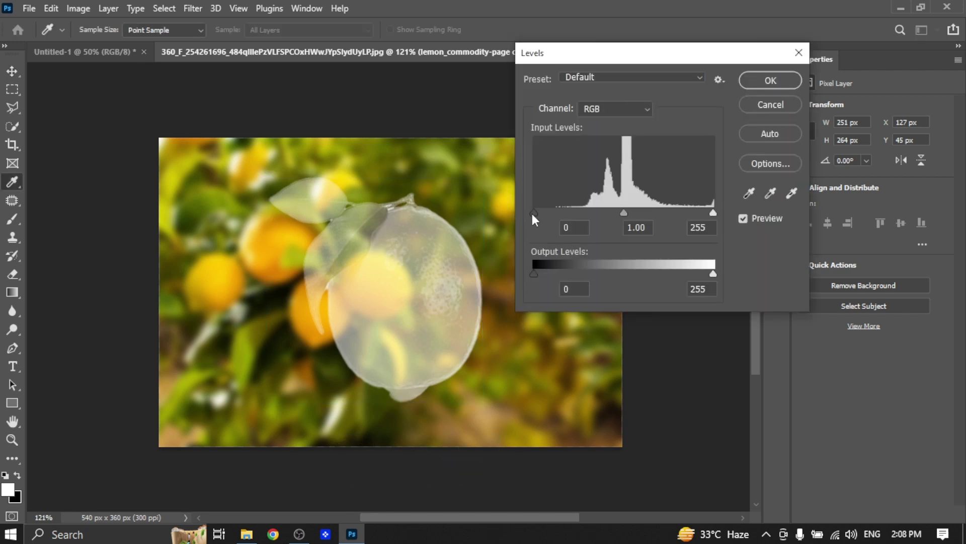
- Apply Levels to the lemon copy with black input 71 and adjusted midtone and white sliders
drag(534, 212, 583, 212)
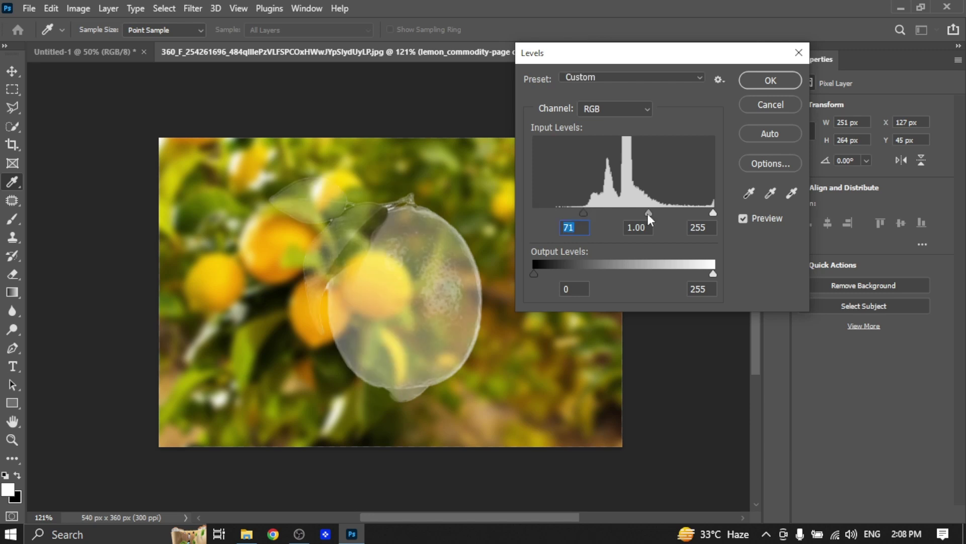
drag(648, 213, 631, 214)
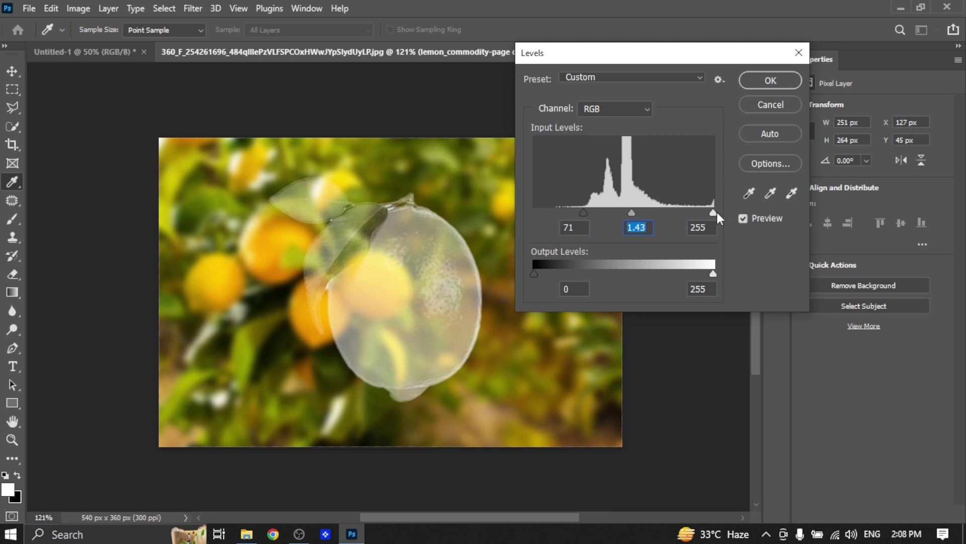
mouse_move(714, 212)
mouse_down()
mouse_move(595, 212)
mouse_move(611, 213)
mouse_up()
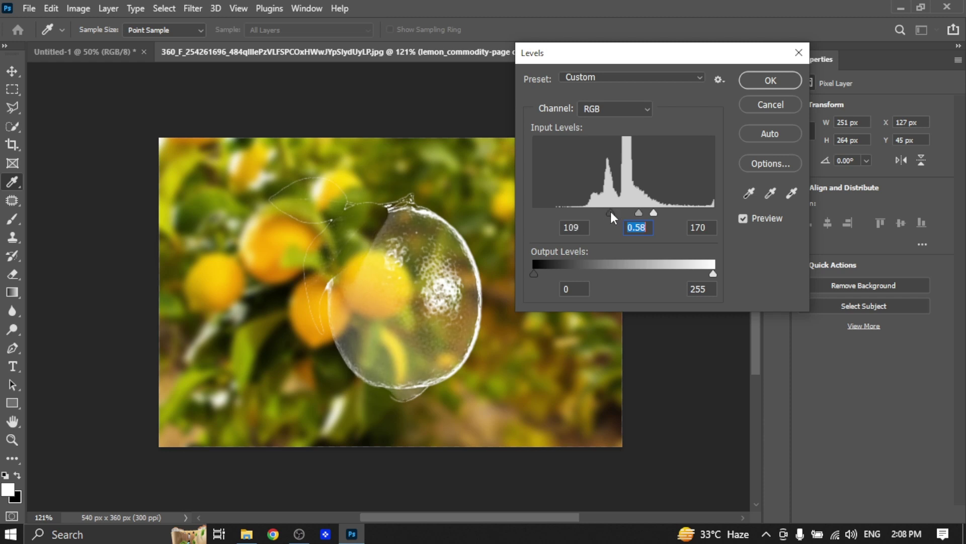
click(785, 78)
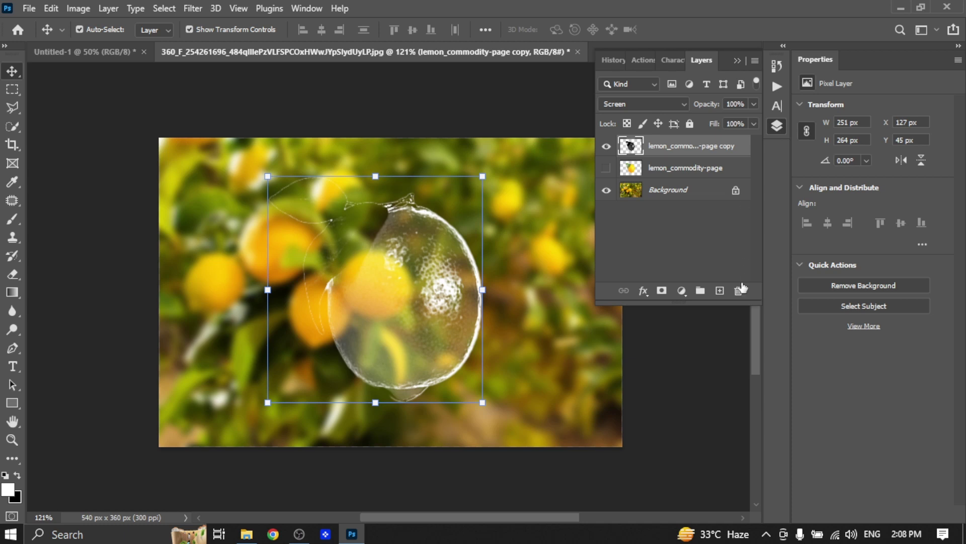
- Add a layer mask to the glass lemon and choose a hard round brush
click(662, 291)
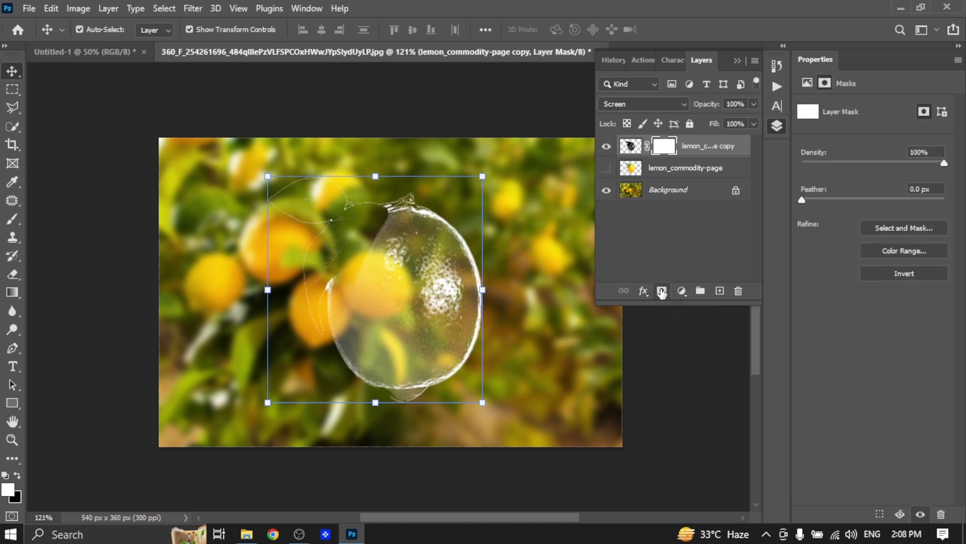
click(12, 220)
click(102, 27)
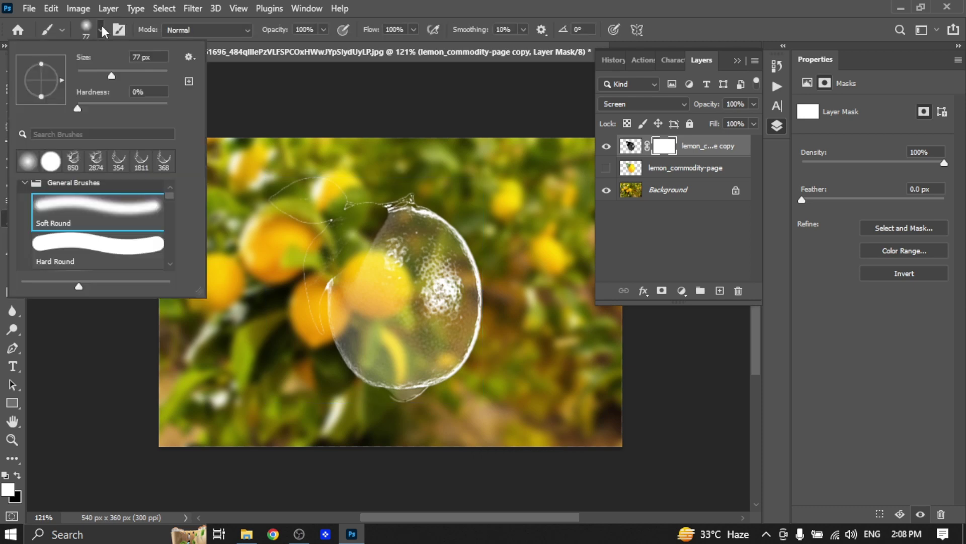
click(85, 246)
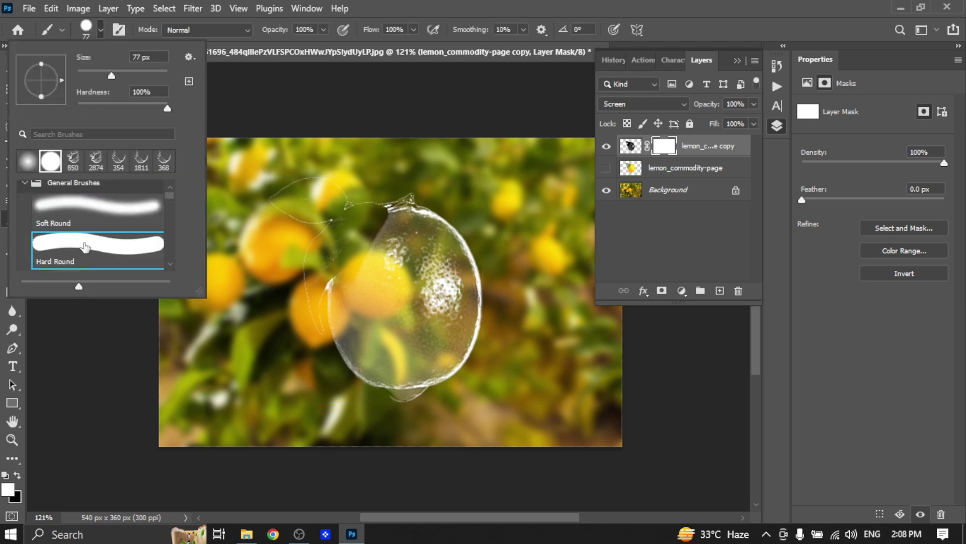
click(19, 476)
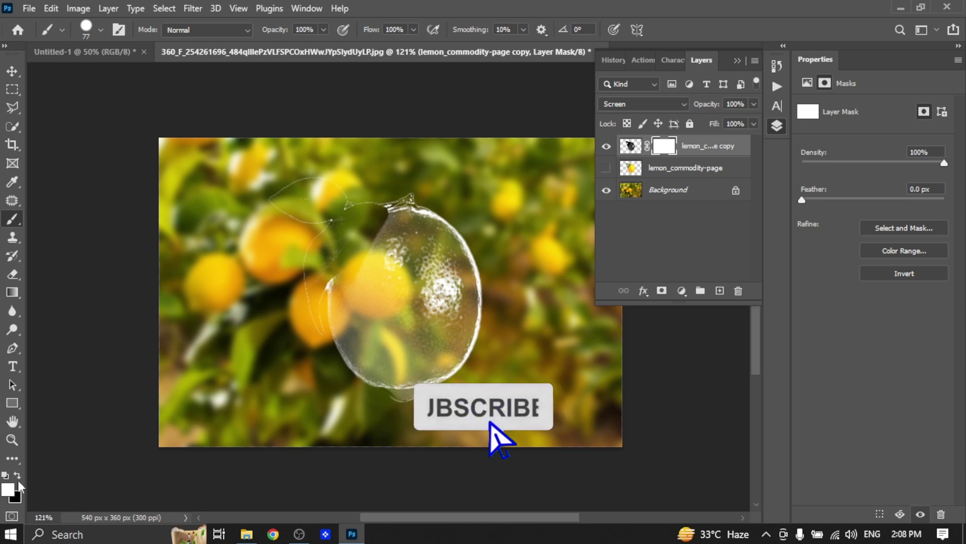
- Paint black with a 58 px brush to hide the glass lemon's lower part
key(x)
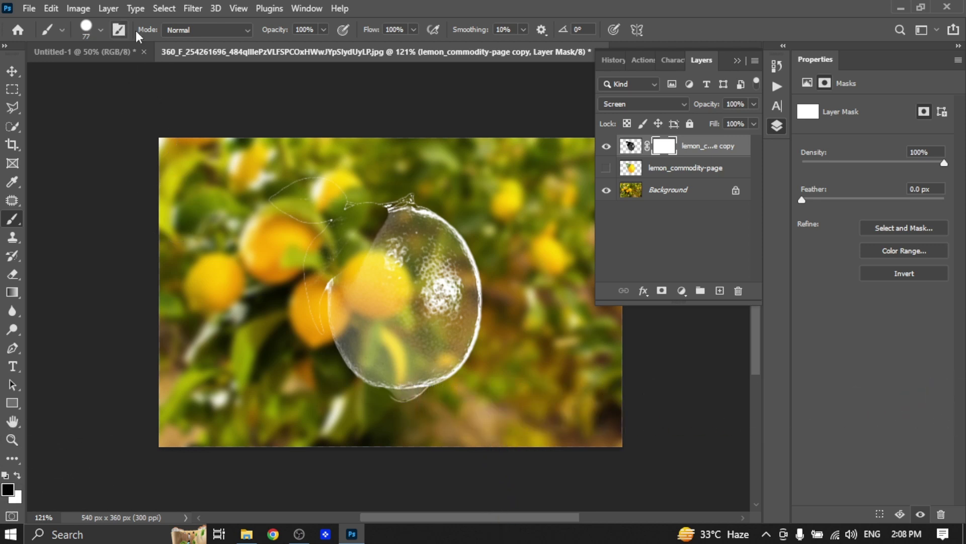
click(101, 29)
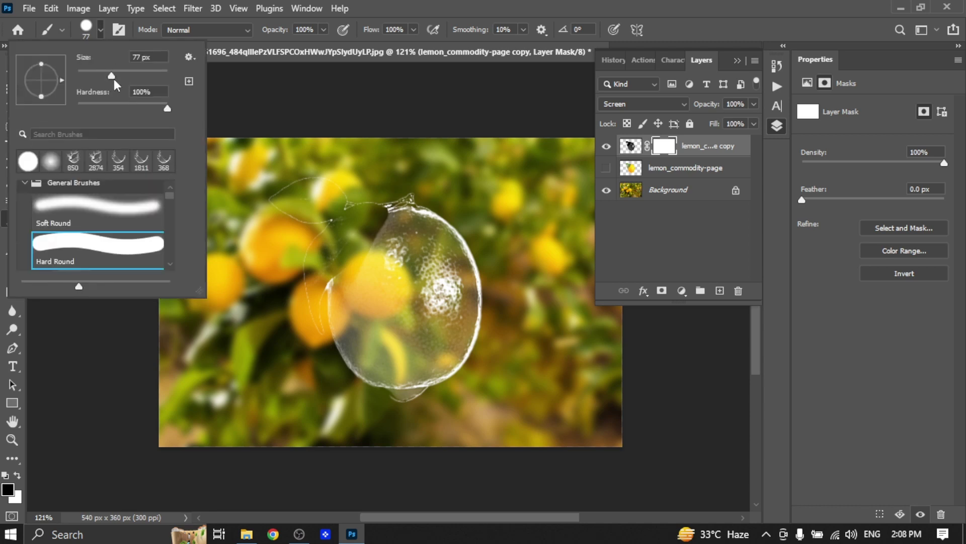
drag(113, 77, 103, 77)
mouse_move(338, 367)
mouse_down()
mouse_move(486, 340)
mouse_move(390, 395)
mouse_move(365, 364)
mouse_up()
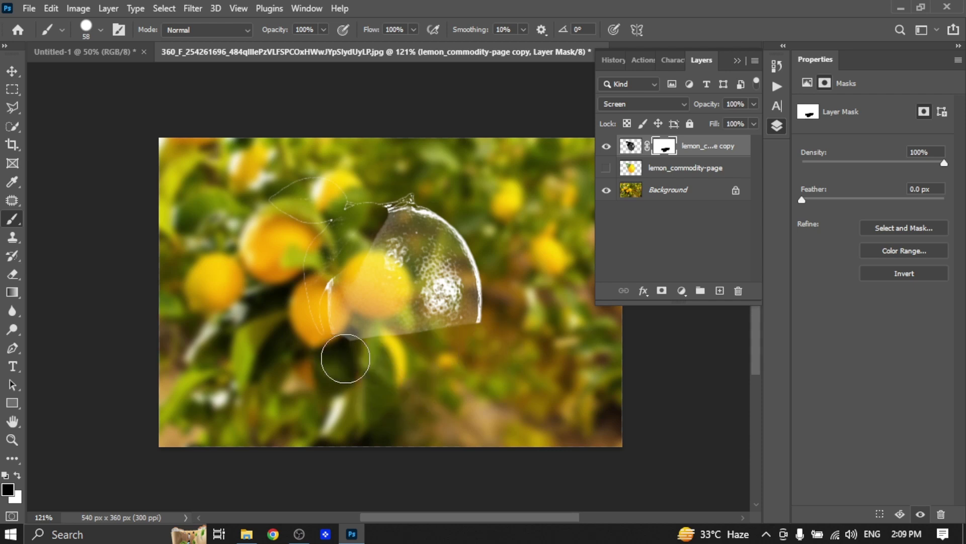
drag(345, 360, 478, 338)
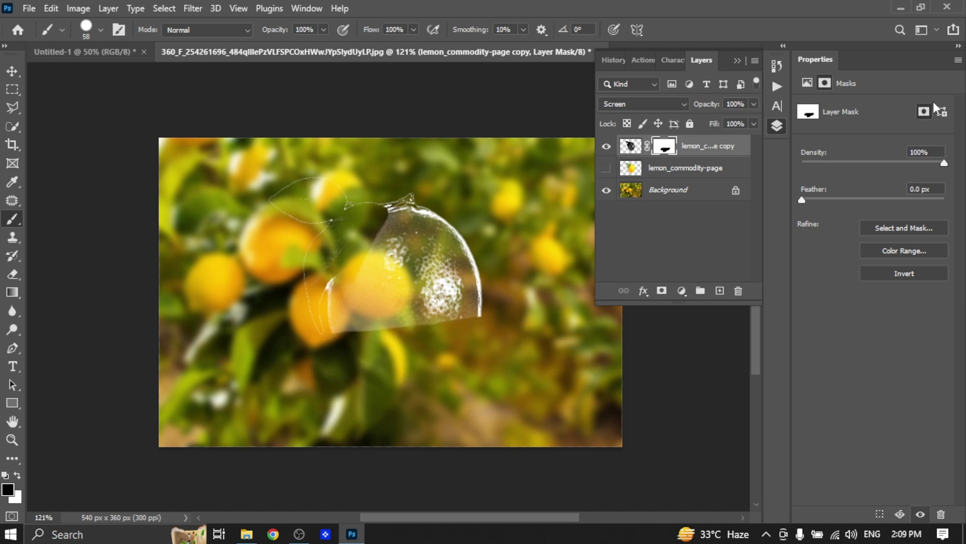
- Show the solid lemon layer, copy the mask onto it, and invert that mask
click(12, 71)
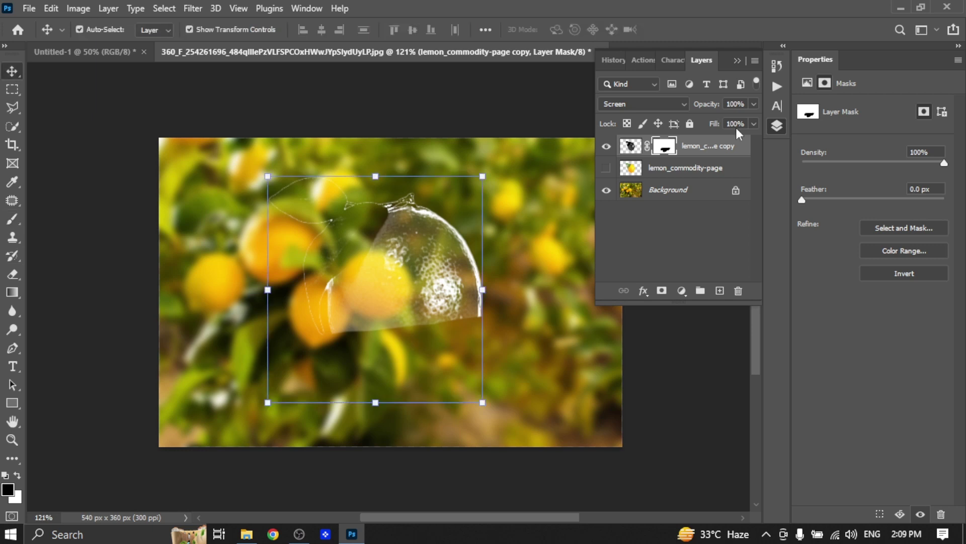
click(608, 171)
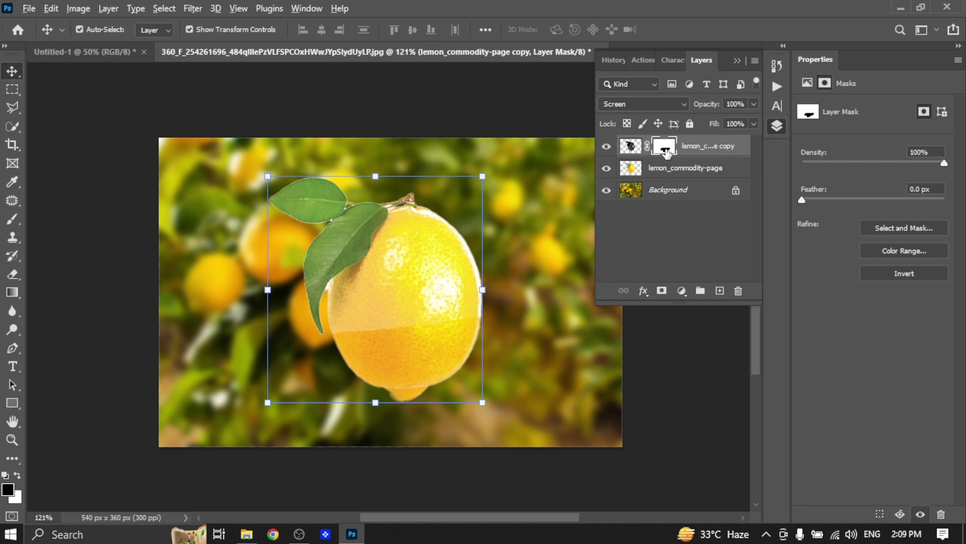
drag(665, 152, 668, 165)
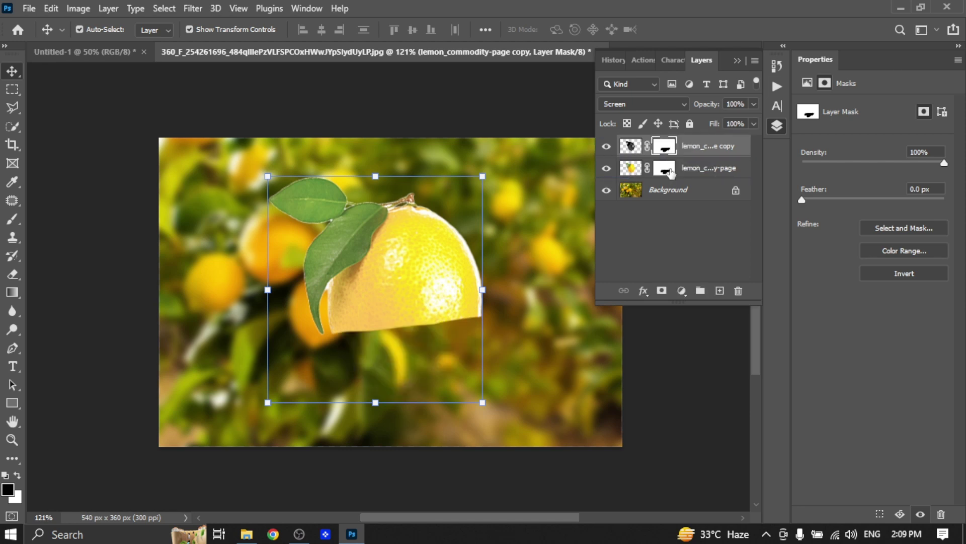
click(669, 169)
key(ctrl+i)
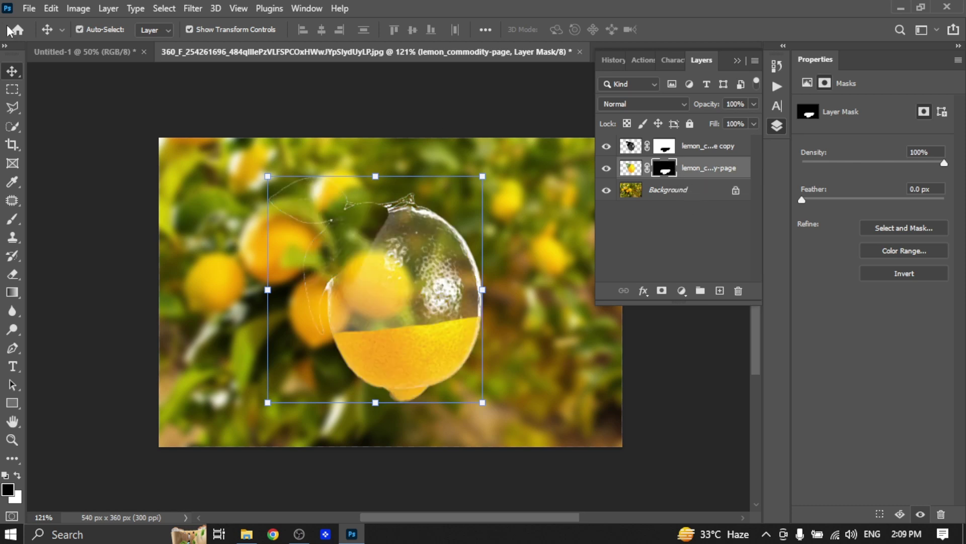
click(29, 9)
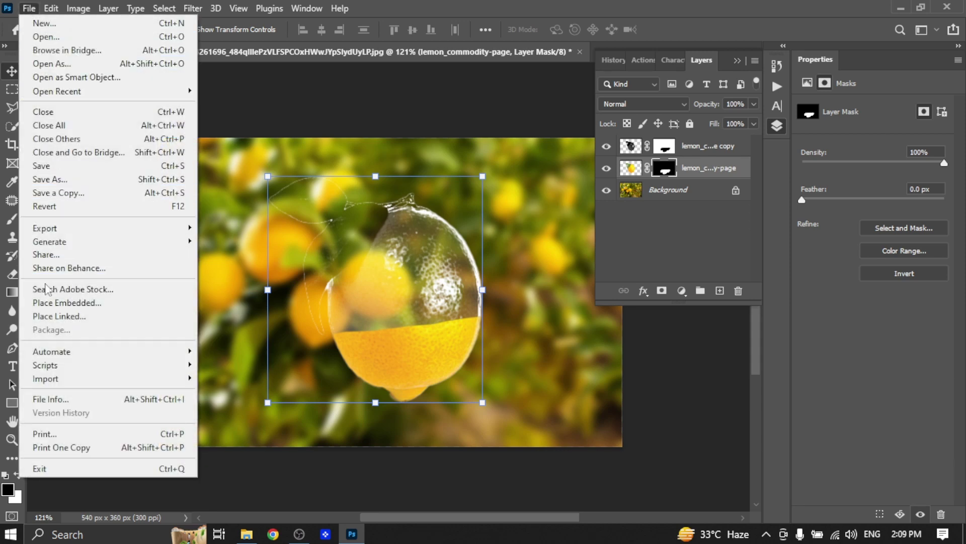
- Place the kisspng lemon slice image as an embedded layer and commit it
click(50, 304)
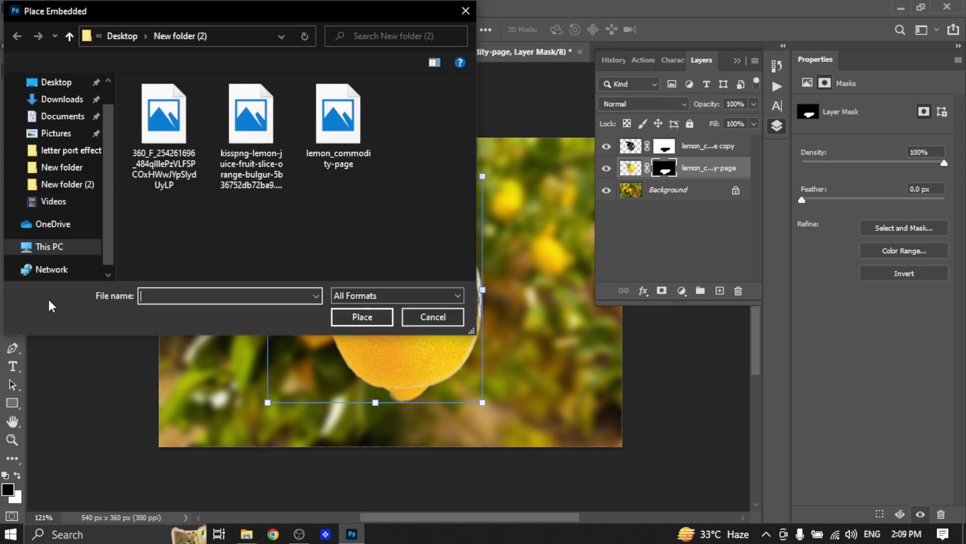
click(247, 130)
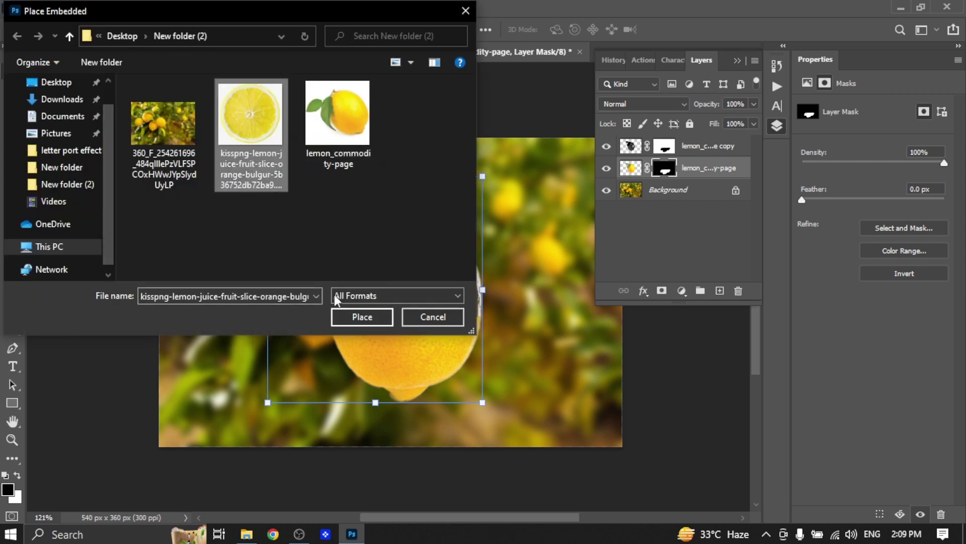
click(359, 313)
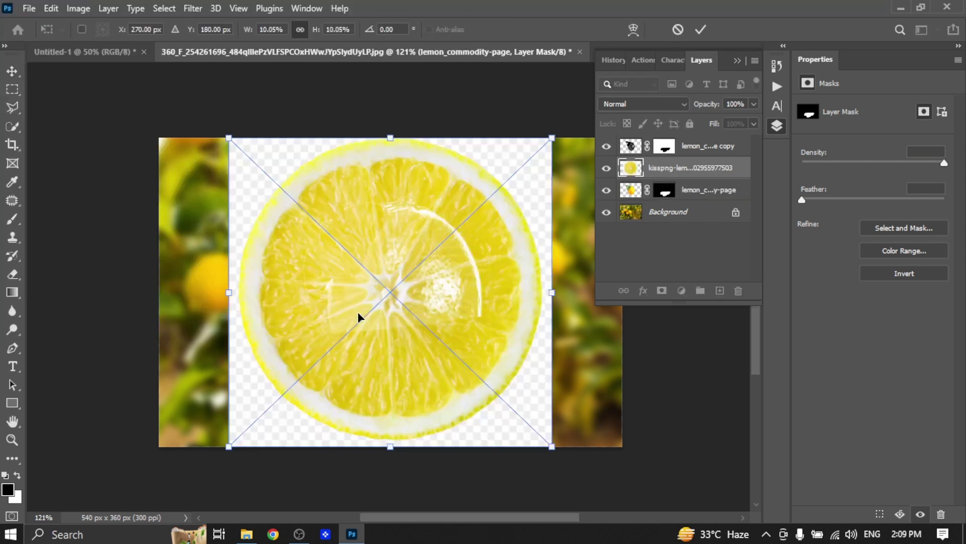
click(6, 129)
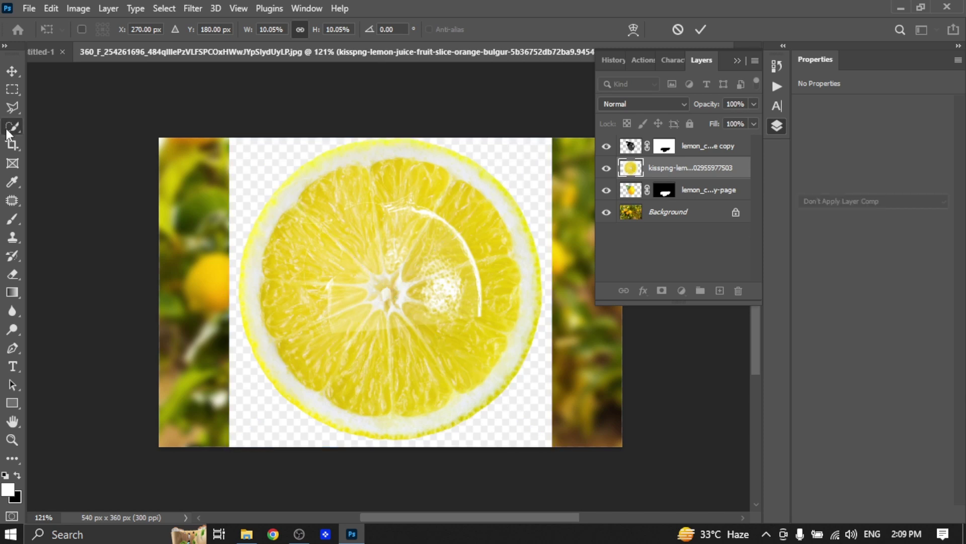
- Select the round lemon slice with Quick Selection and mask out its background
click(12, 126)
mouse_move(276, 290)
mouse_down()
mouse_move(322, 194)
mouse_move(458, 198)
mouse_move(481, 261)
mouse_move(482, 214)
mouse_move(493, 345)
mouse_move(416, 401)
mouse_move(359, 396)
mouse_move(387, 306)
mouse_up()
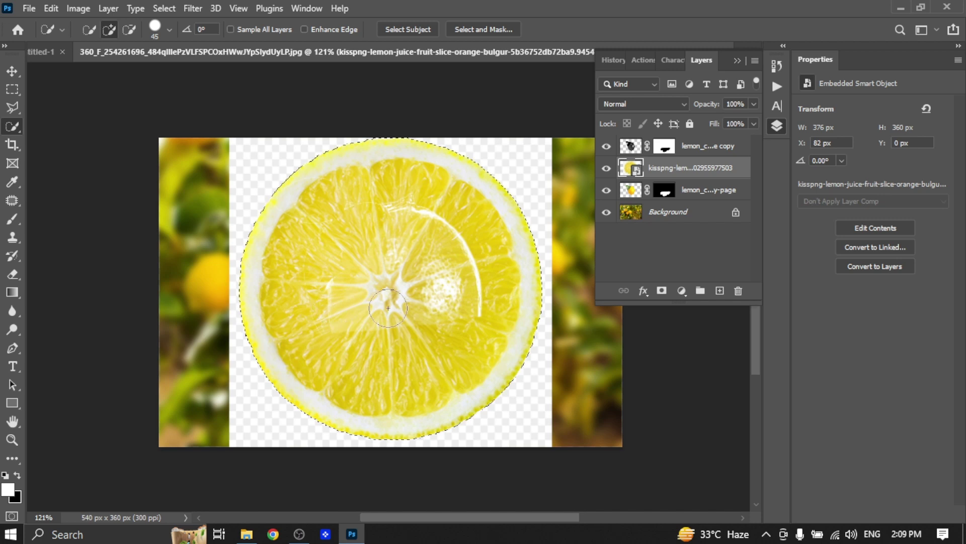
click(661, 291)
- Convert the masked lemon-slice layer into a smart object
right_click(664, 175)
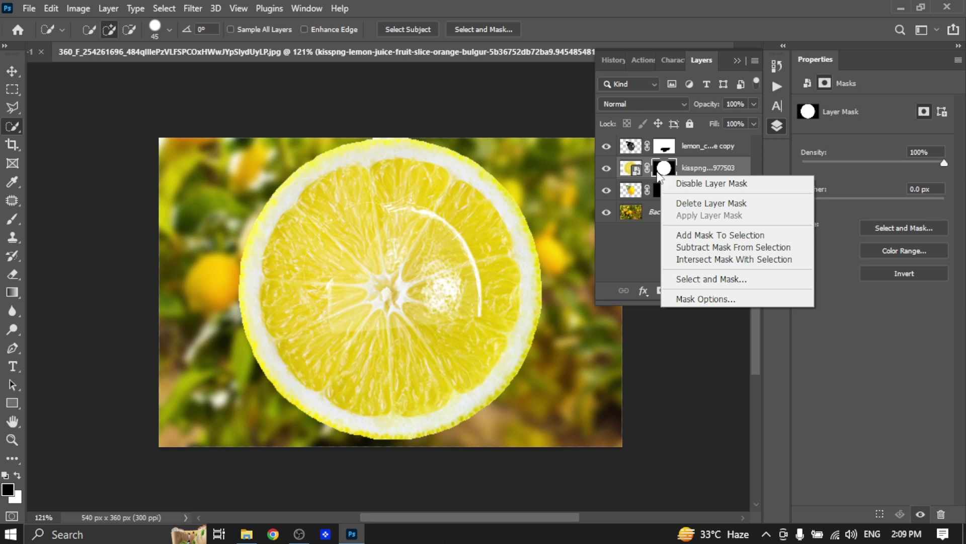
click(664, 169)
right_click(662, 167)
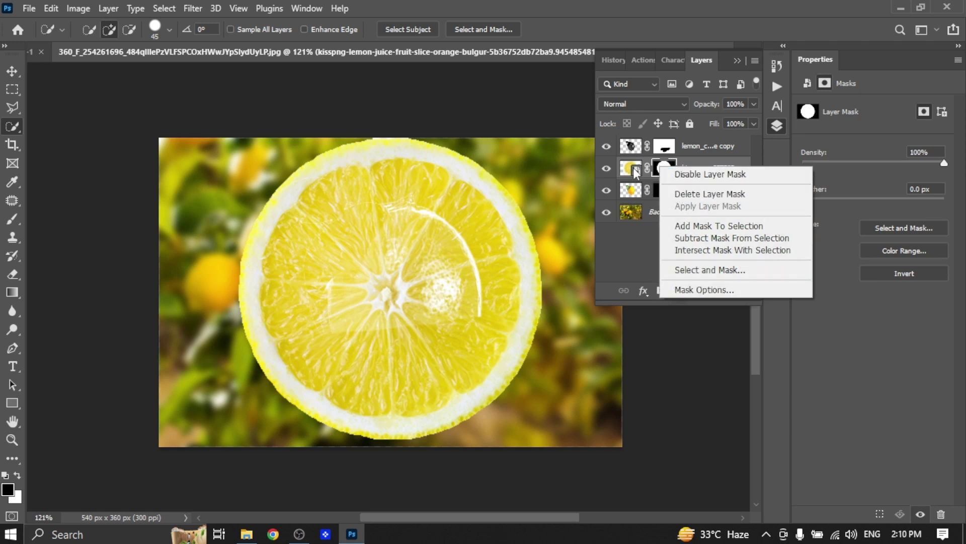
right_click(633, 168)
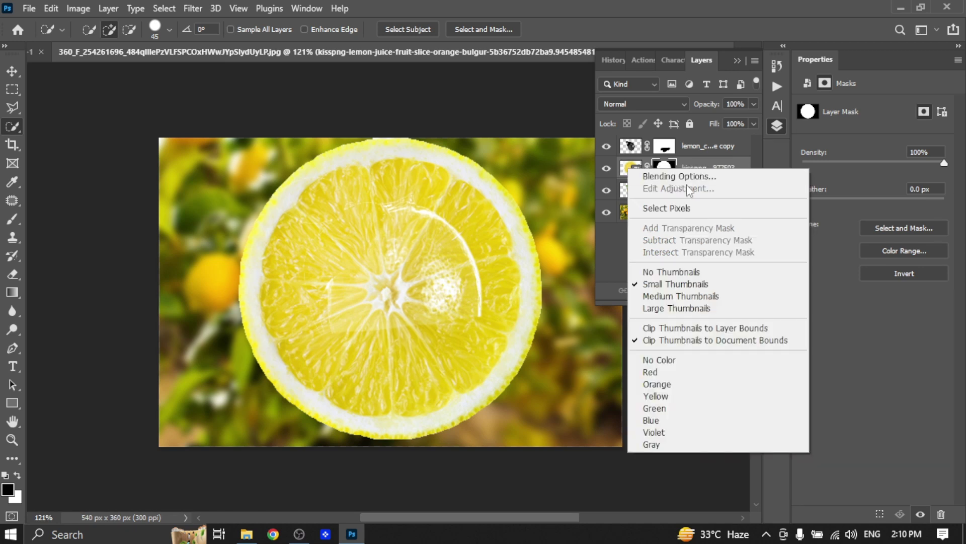
right_click(703, 168)
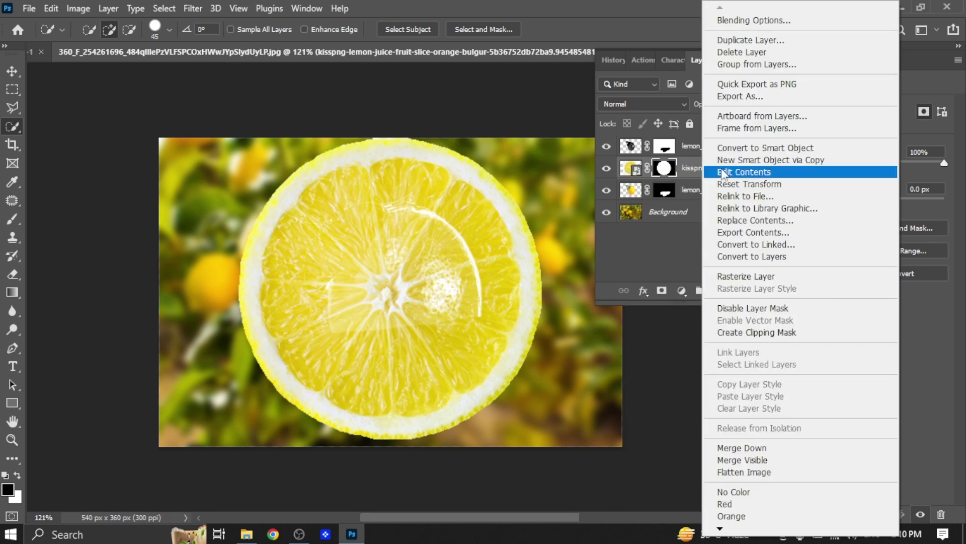
click(722, 152)
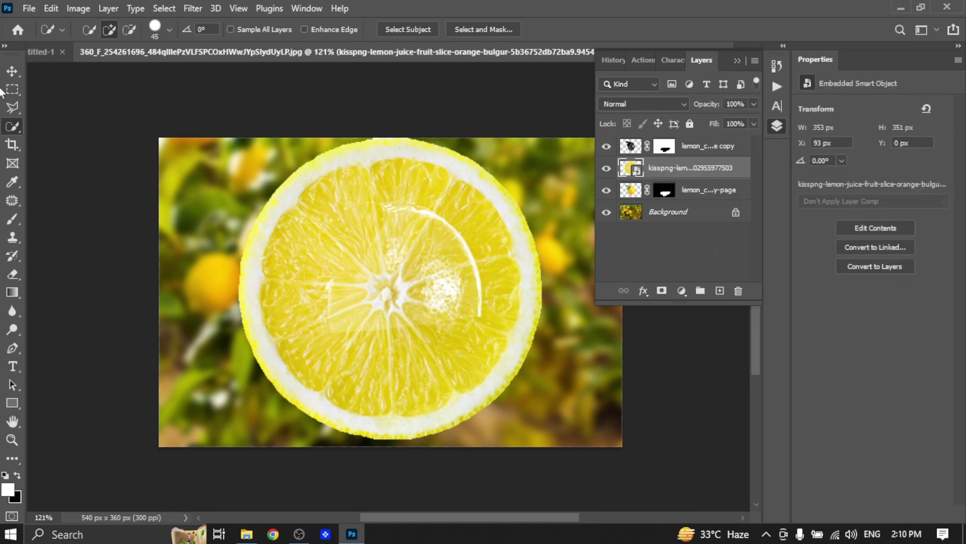
- Move the lemon slice onto the glass lemon and squash it into a thin ellipse
click(13, 70)
mouse_move(542, 135)
mouse_down()
mouse_move(519, 179)
mouse_move(385, 293)
mouse_up()
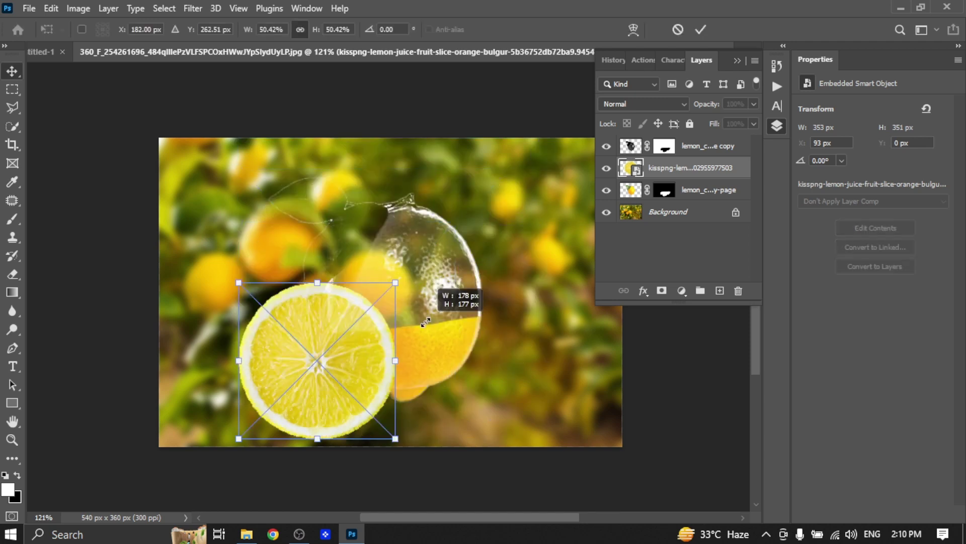
mouse_move(381, 352)
mouse_down()
mouse_move(447, 310)
mouse_move(443, 318)
mouse_up()
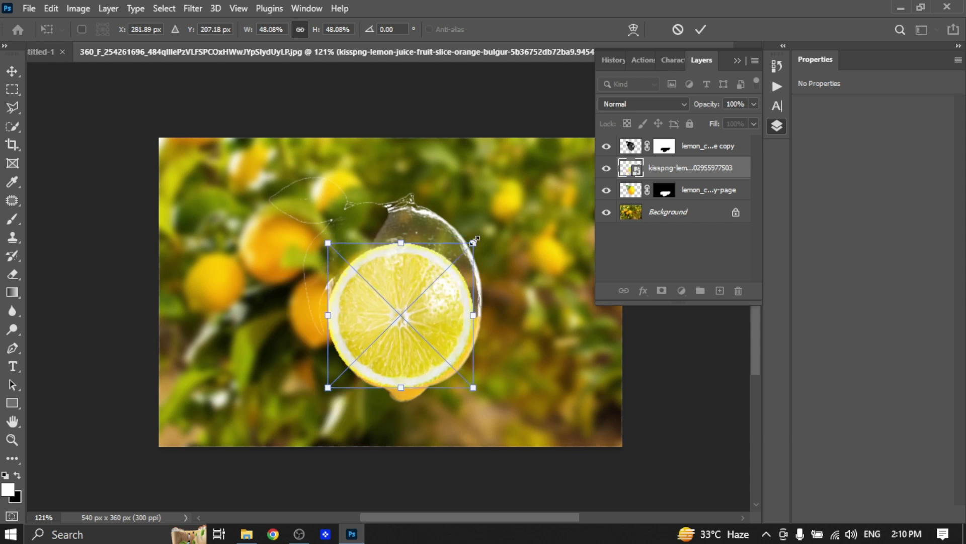
drag(475, 241, 491, 236)
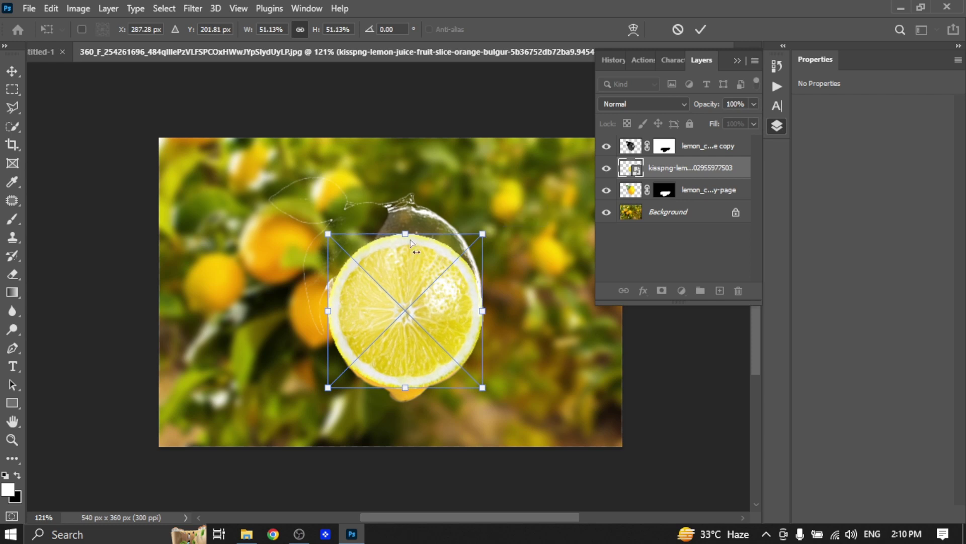
drag(411, 242, 407, 346)
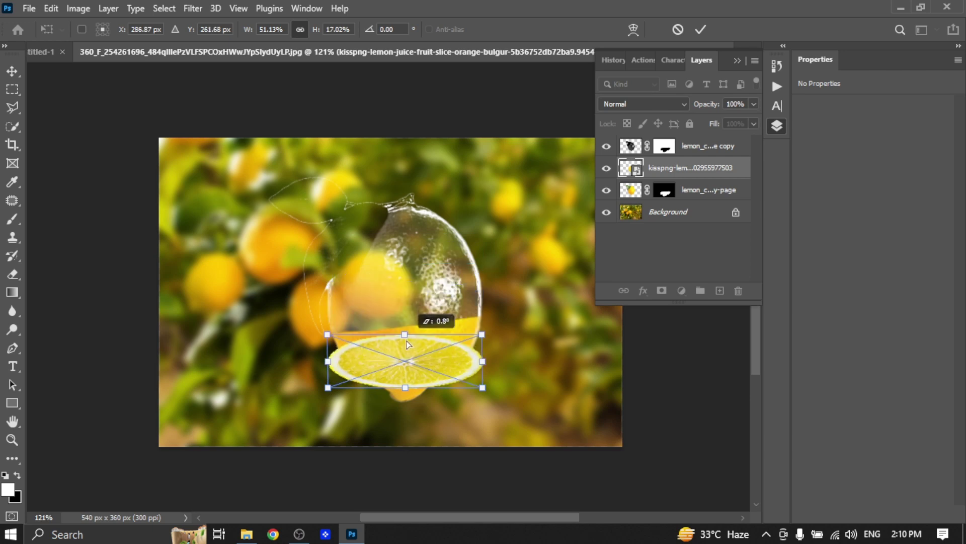
drag(408, 345, 408, 360)
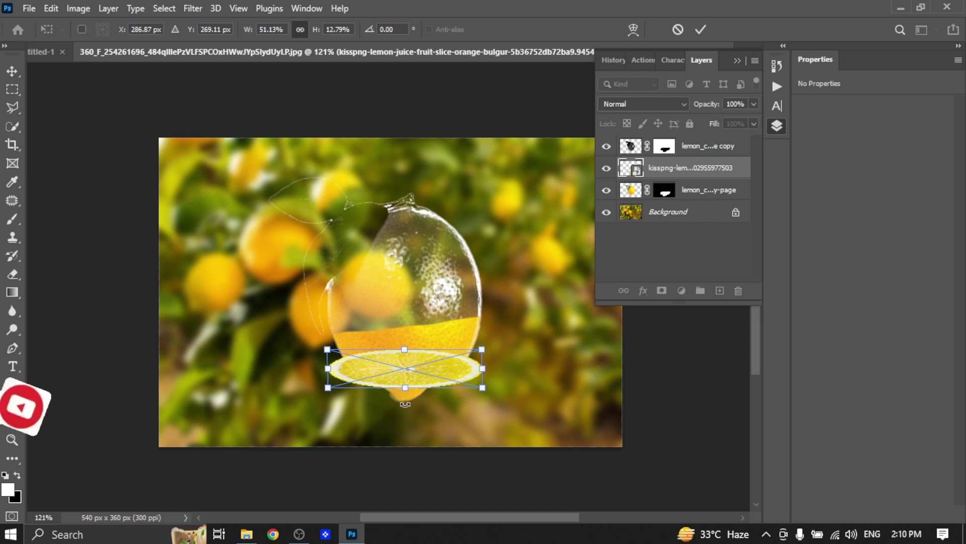
- Raise the flattened slice to the juice level, tilting and shrinking it to fit the glass
drag(456, 372, 465, 332)
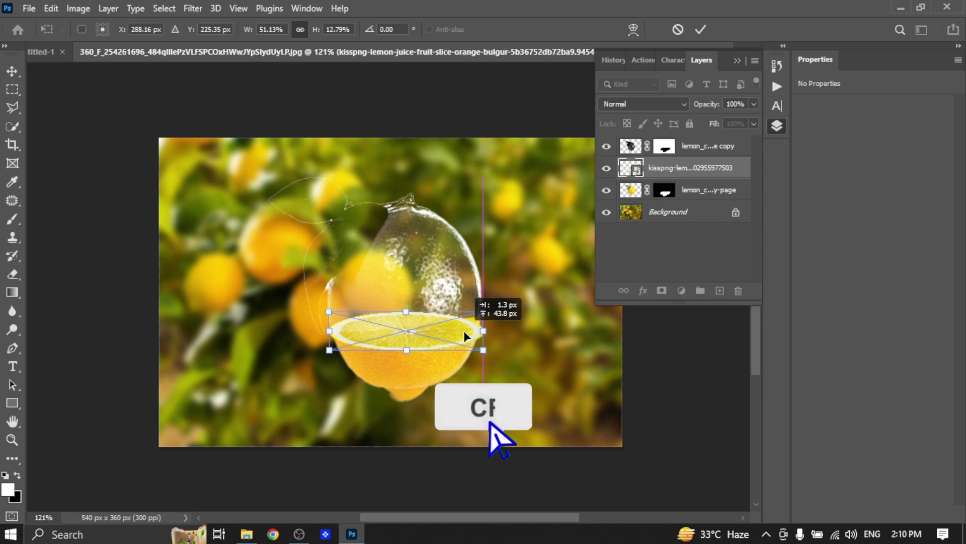
drag(465, 331, 464, 330)
drag(495, 371, 495, 364)
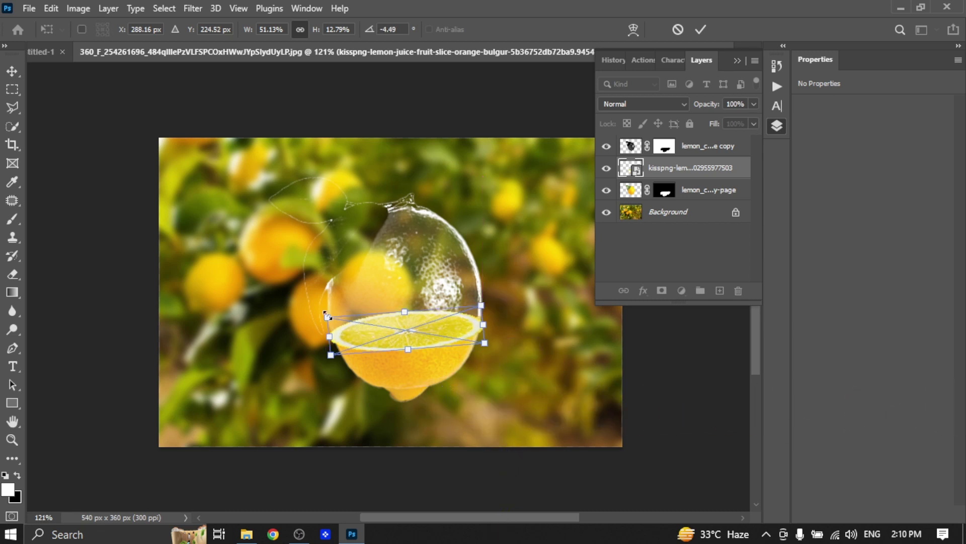
drag(328, 315, 335, 318)
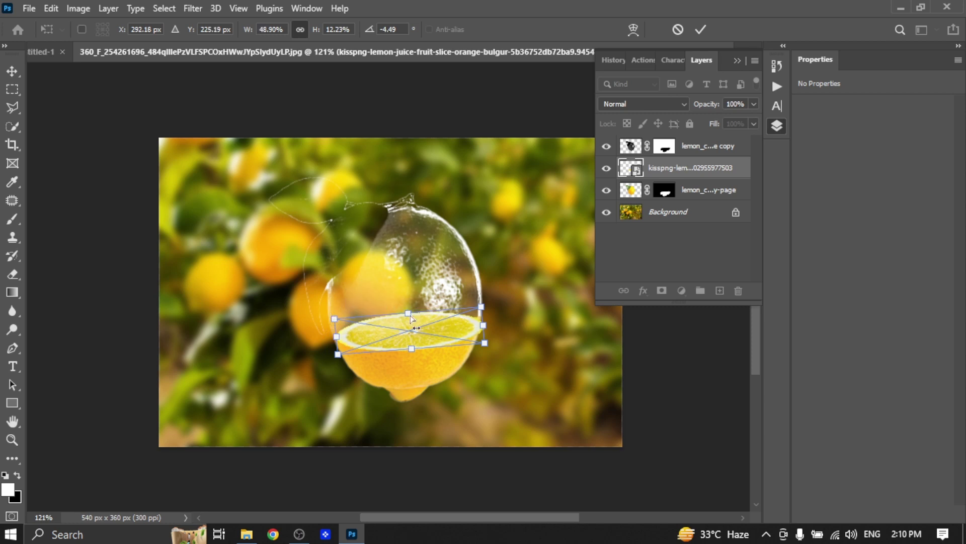
drag(411, 318, 410, 326)
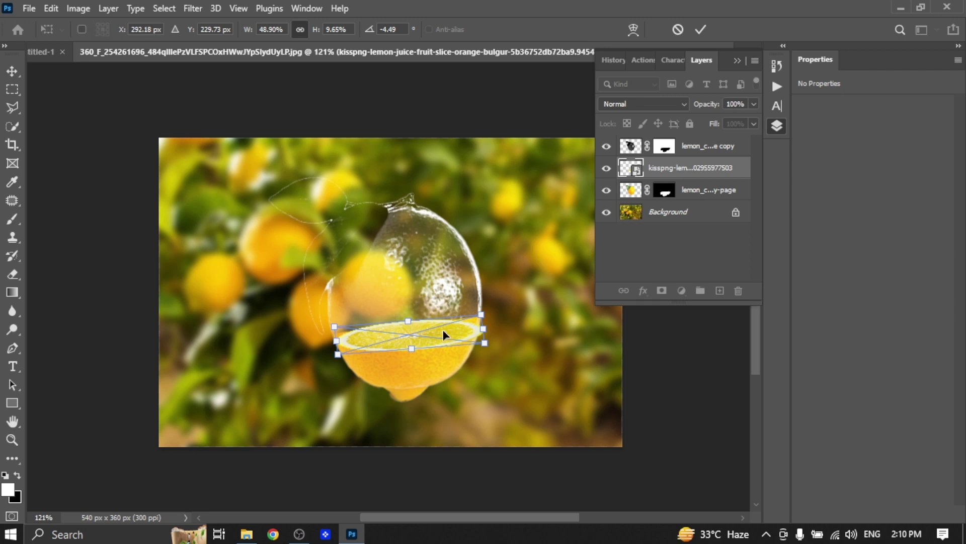
scroll(443, 329, up, 1)
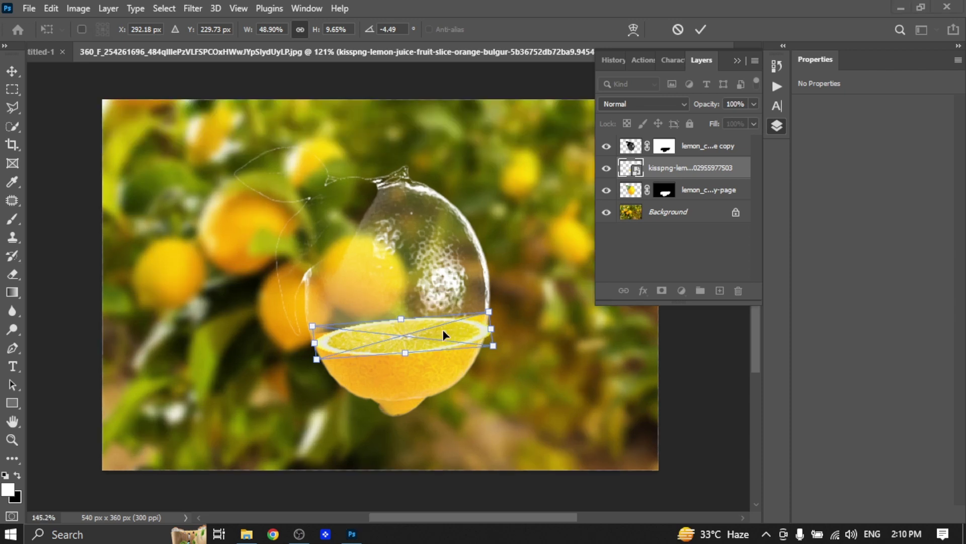
- Commit the transform, then resize the slice to span the glass width
key(super)
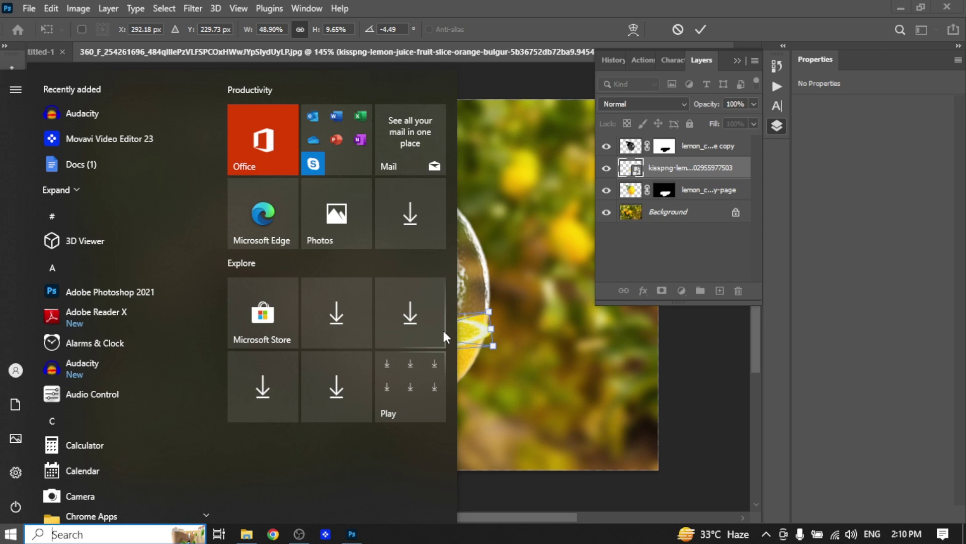
key(super)
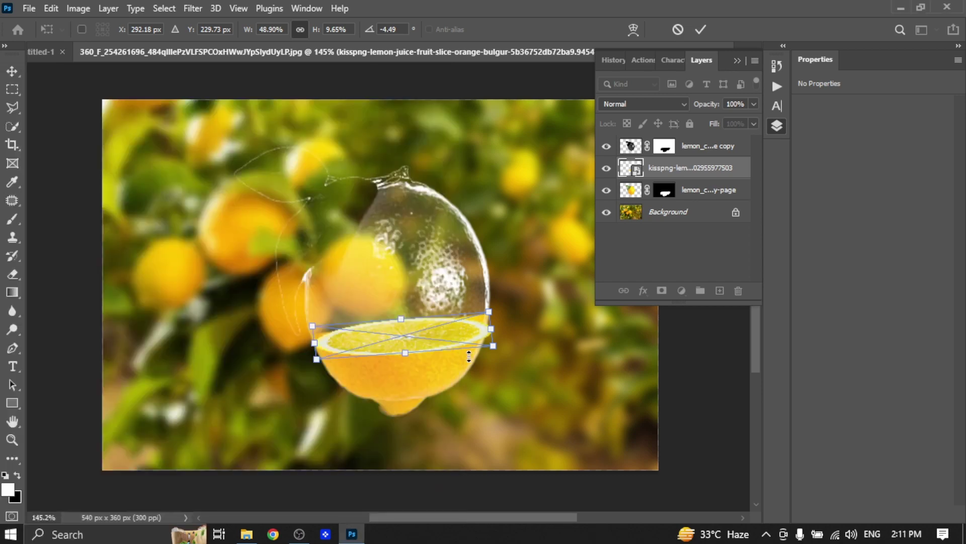
scroll(465, 349, up, 1)
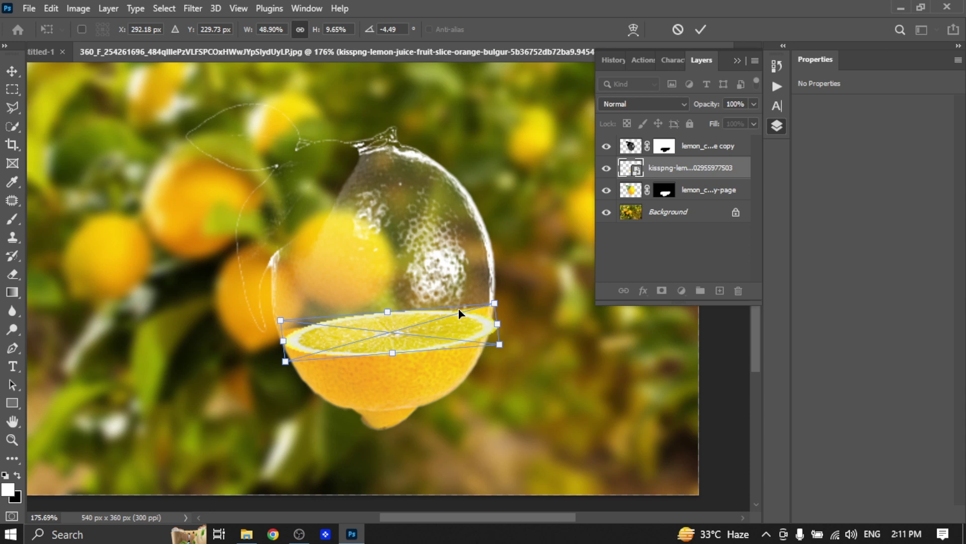
key(Return)
mouse_move(459, 313)
mouse_down()
mouse_move(446, 332)
mouse_move(444, 325)
mouse_up()
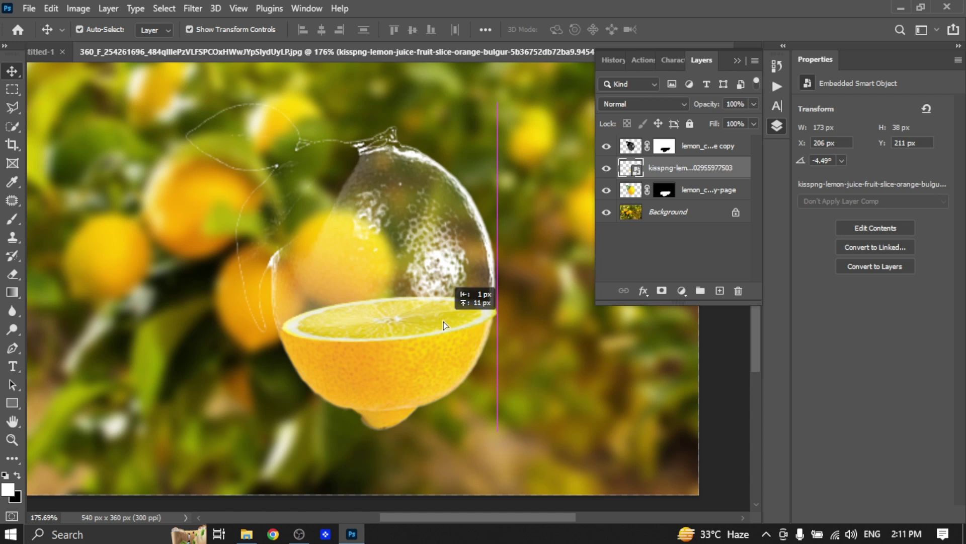
key(ctrl+t)
drag(493, 289, 463, 317)
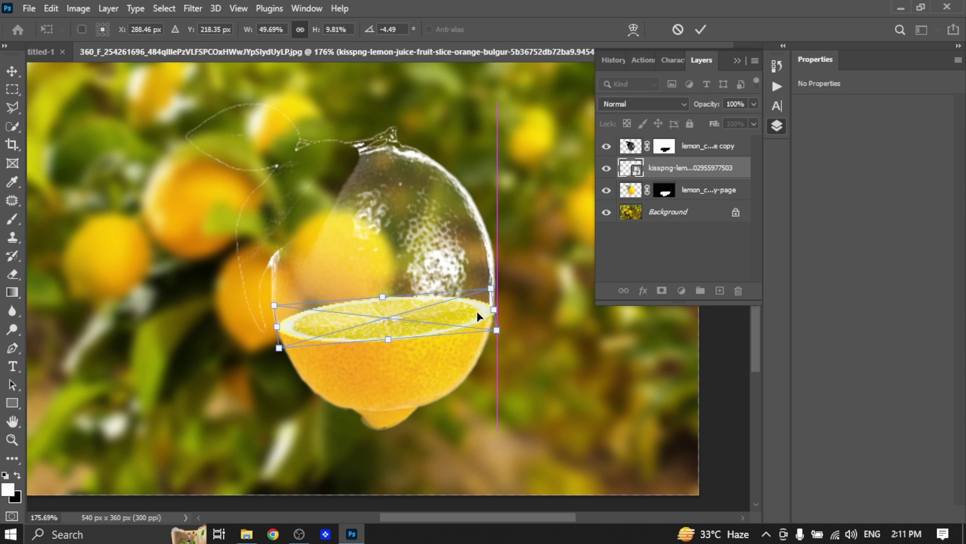
key(Return)
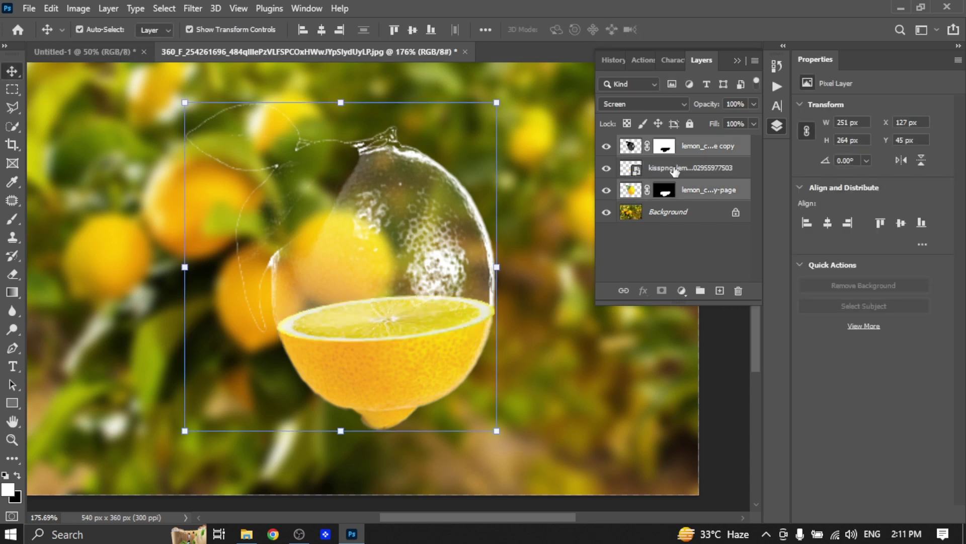
- Paint the glass lemon copy's mask with a soft brush along the slice's top edge
click(664, 146)
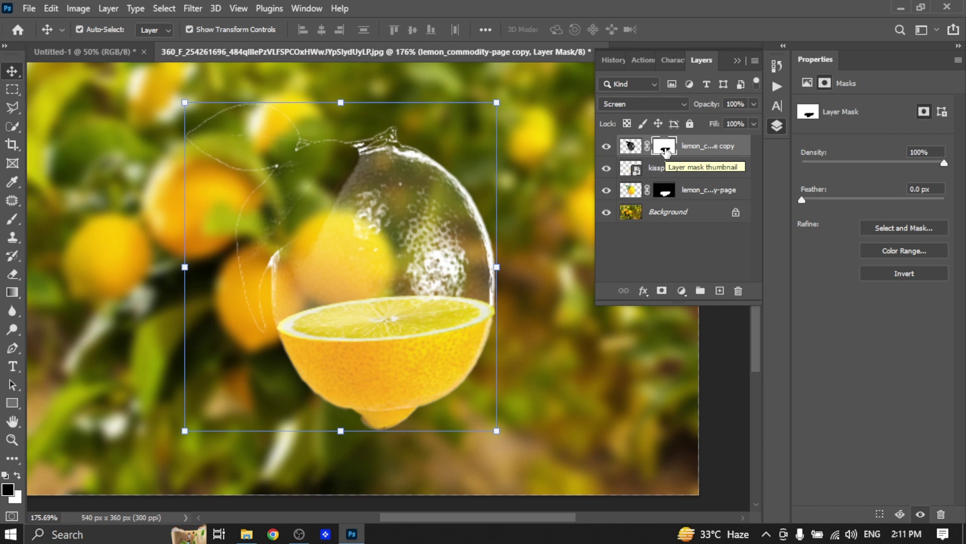
click(735, 366)
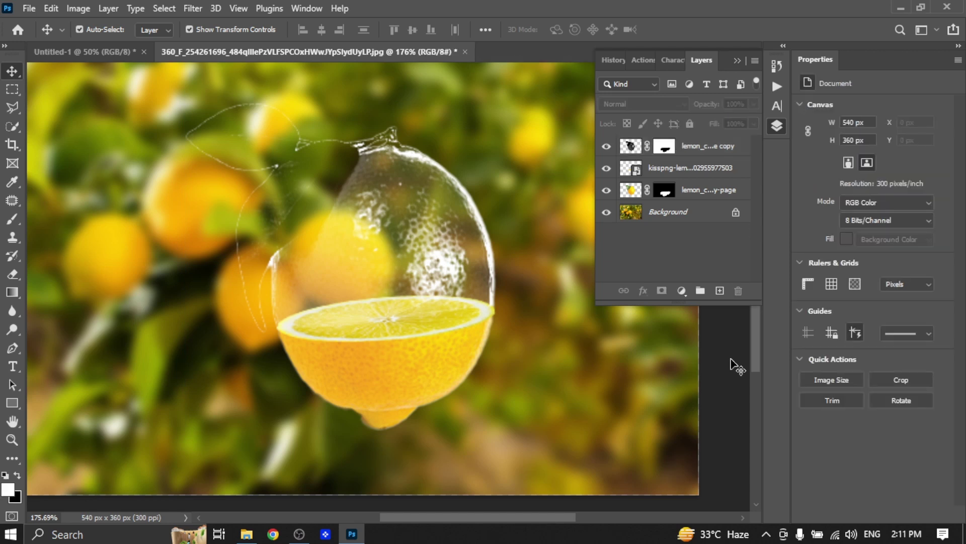
click(664, 148)
key(x)
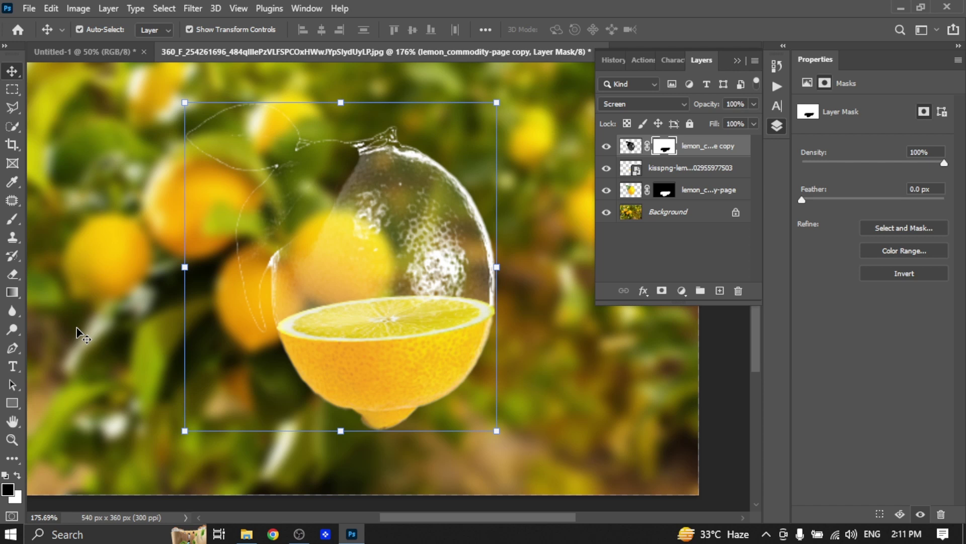
key(b)
click(87, 29)
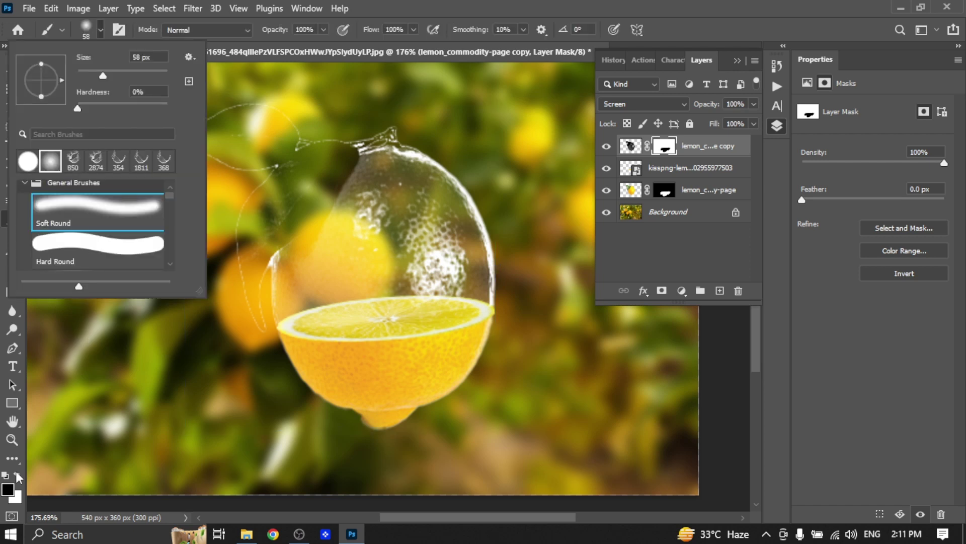
click(17, 475)
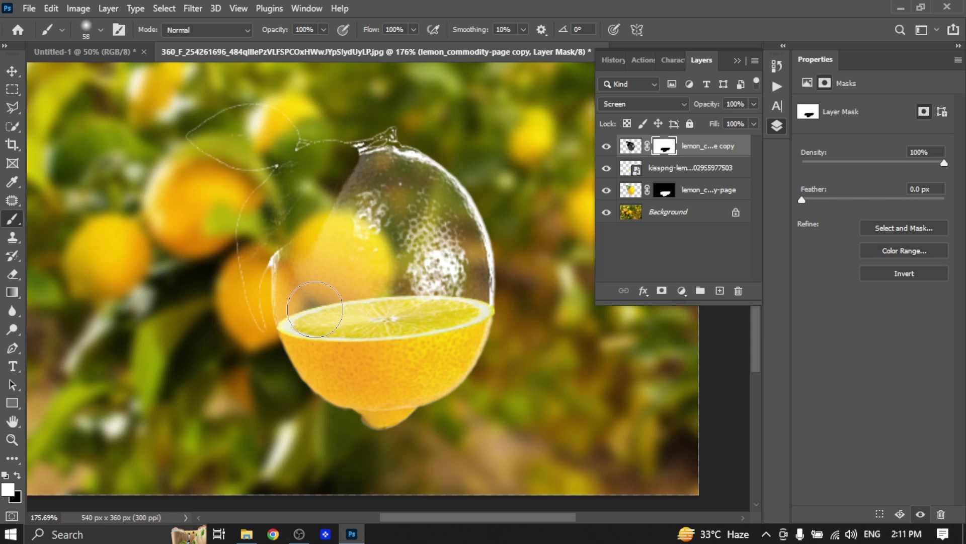
drag(314, 308, 466, 305)
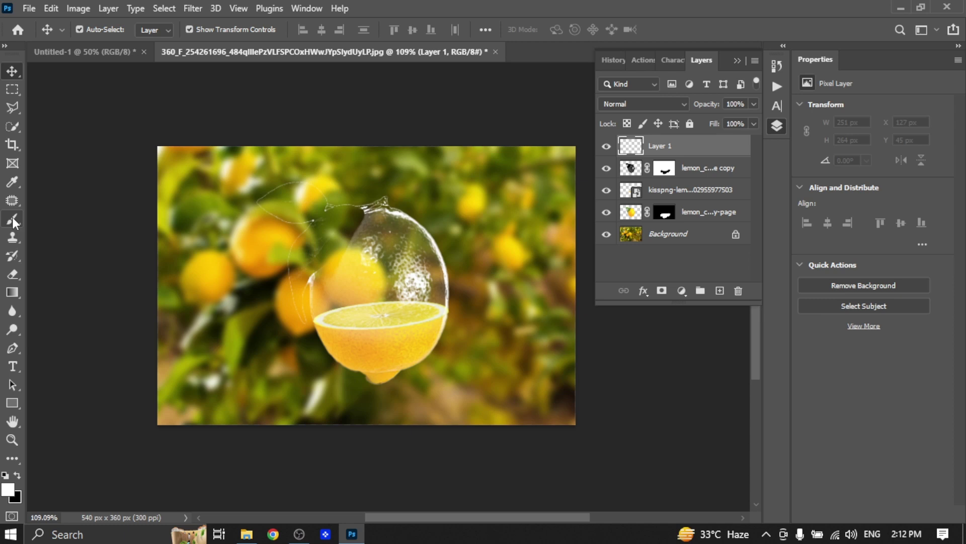
- Stamp two white water splashes over the glass lemon using the splash brush at about 306 px
click(13, 220)
click(99, 31)
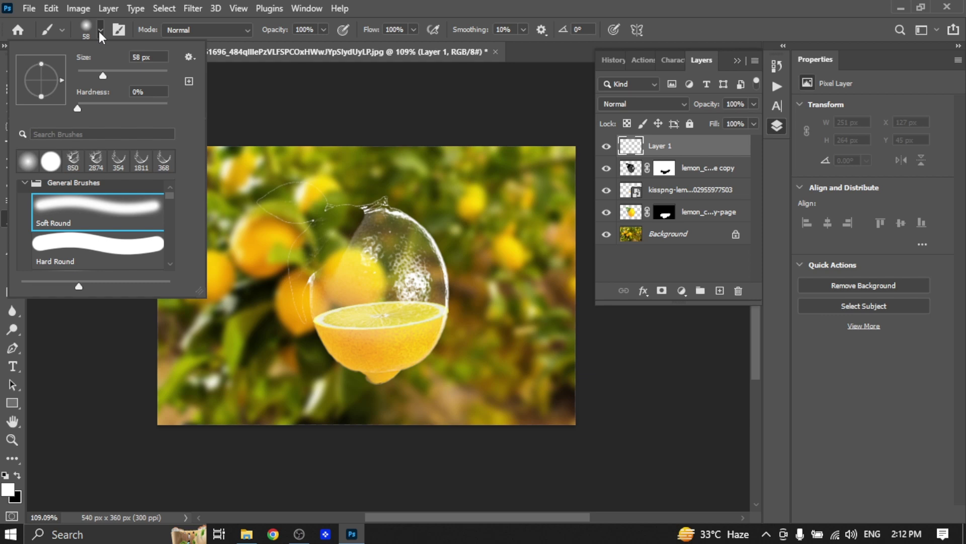
click(72, 160)
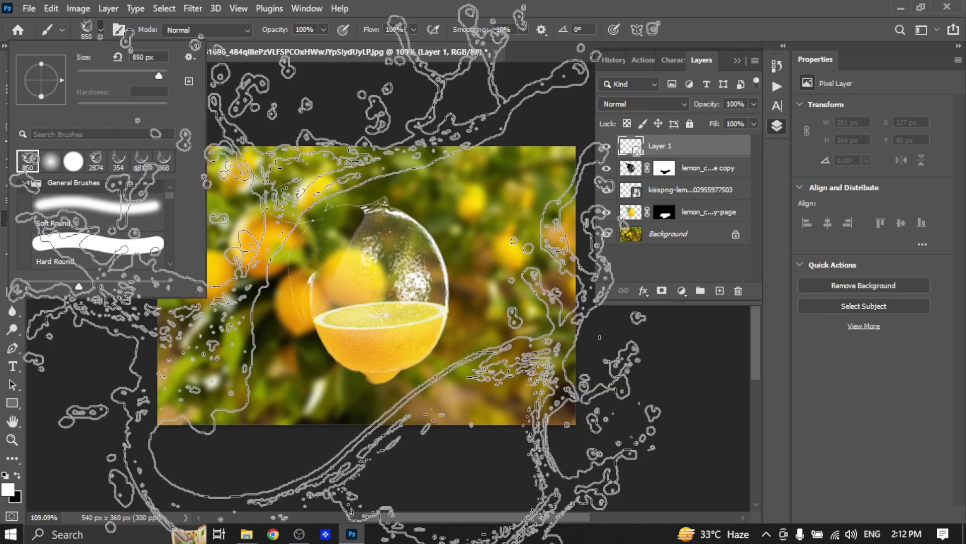
click(140, 76)
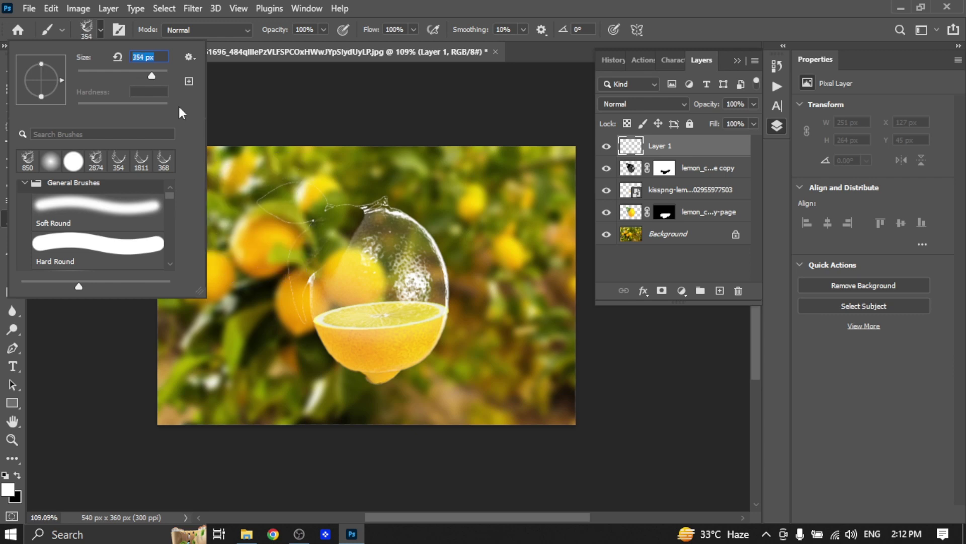
click(153, 76)
drag(153, 76, 149, 76)
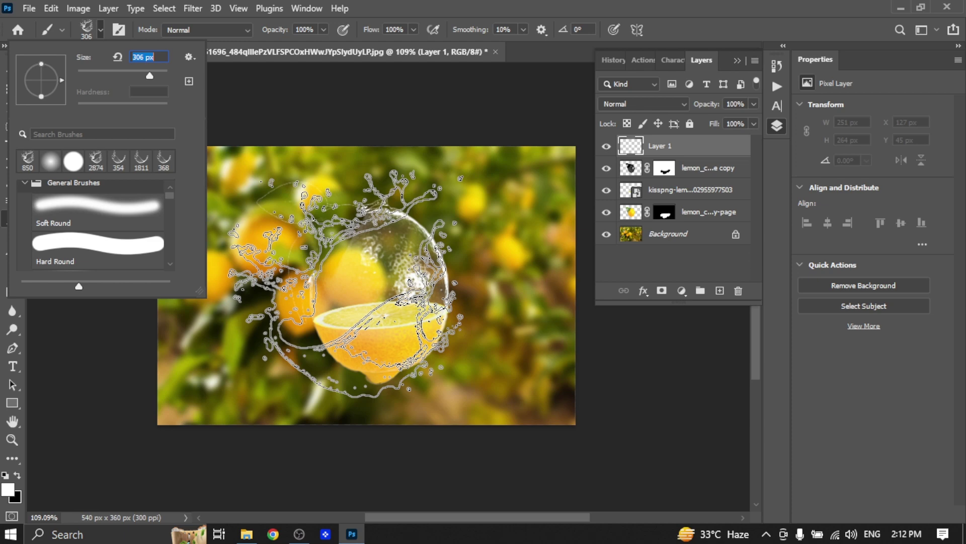
click(359, 279)
click(337, 274)
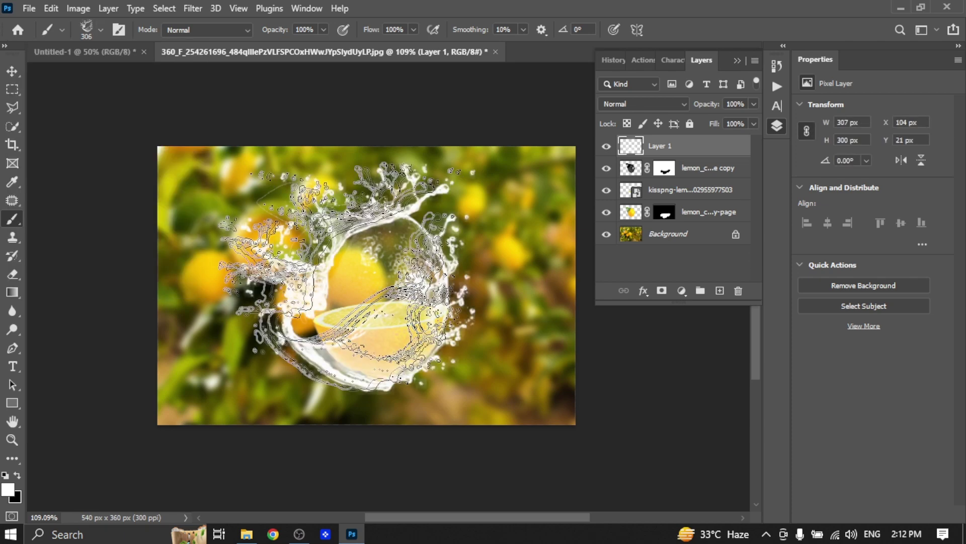